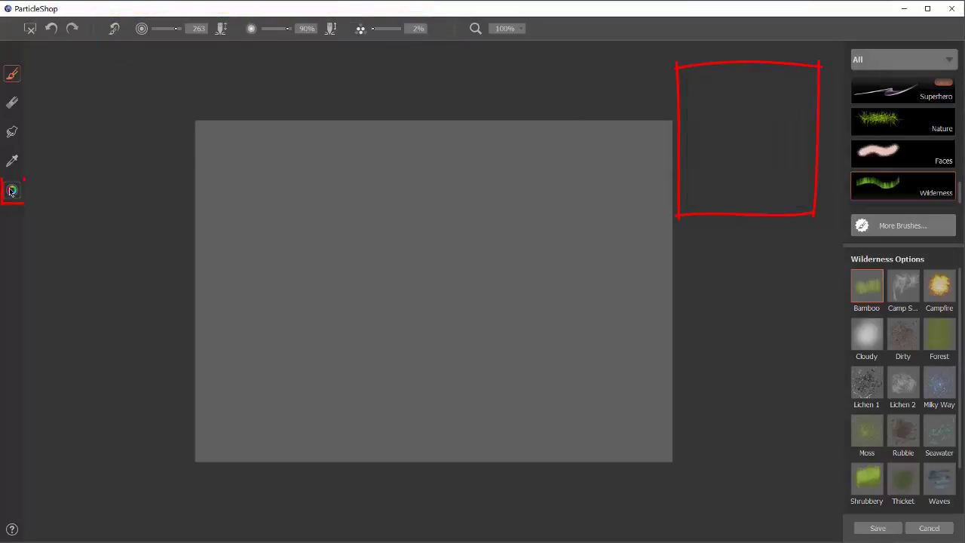
Show the colour wheel, choose a tan colour, and paint two broad rows of bamboo across the lower half of the canvas
left_click(12, 191)
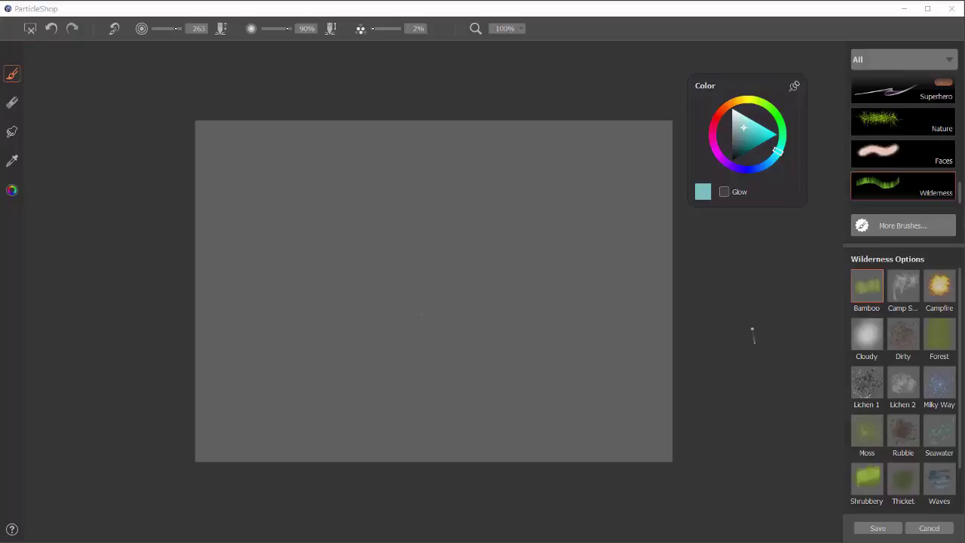
left_click(731, 102)
left_click(744, 130)
mouse_move(260, 411)
left_mouse_down()
mouse_move(495, 453)
mouse_move(671, 369)
left_mouse_up()
left_click_drag(260, 324, 671, 332)
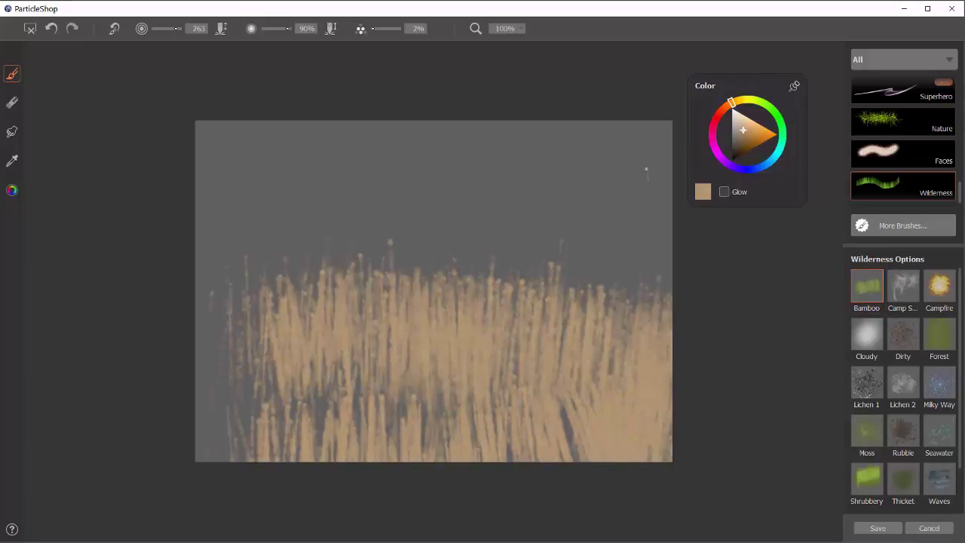
Add light beige bamboo across the upper half of the canvas and paler strokes along its left edge
left_click(740, 125)
mouse_move(275, 197)
left_mouse_down()
mouse_move(405, 225)
mouse_move(463, 273)
mouse_move(511, 230)
mouse_move(593, 227)
mouse_move(652, 258)
mouse_move(674, 226)
left_mouse_up()
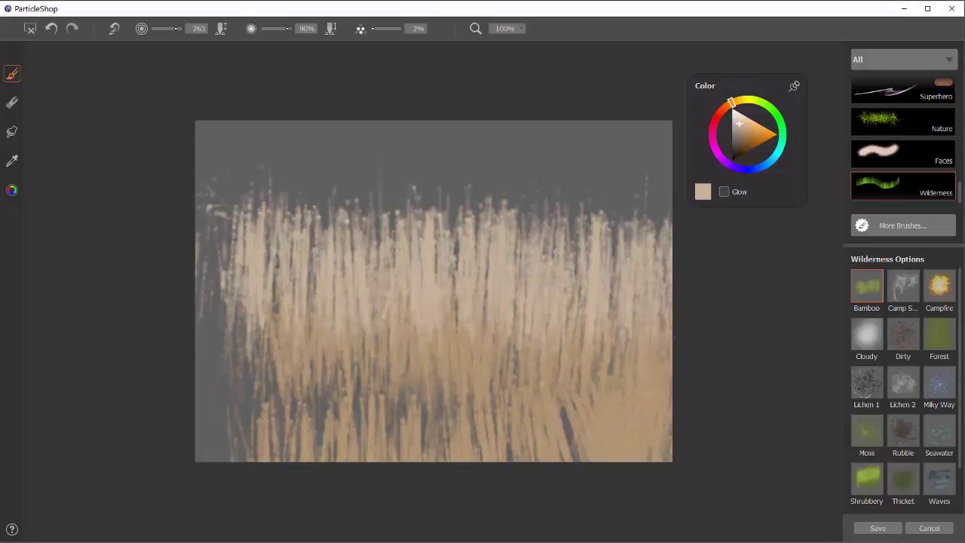
left_click(737, 118)
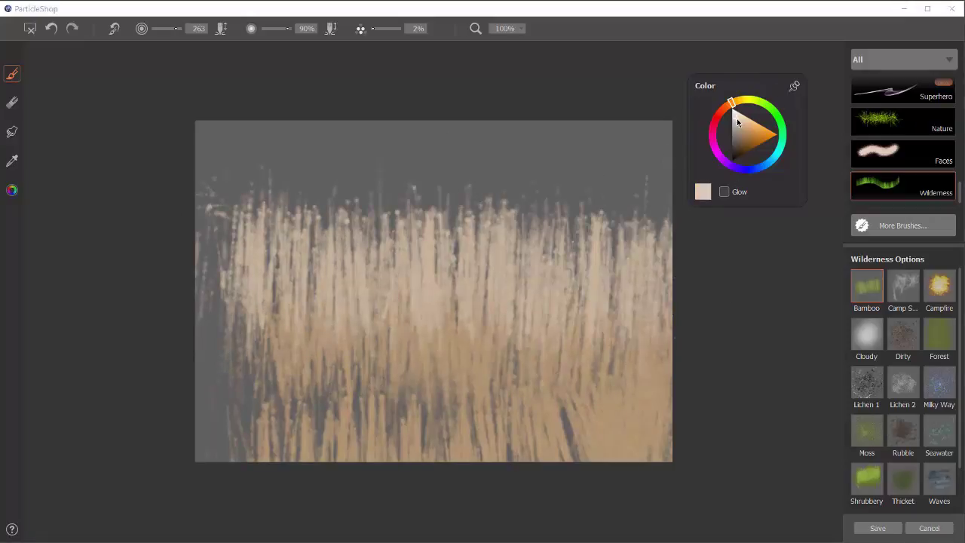
mouse_move(199, 249)
left_mouse_down()
mouse_move(490, 245)
mouse_move(542, 226)
mouse_move(483, 272)
mouse_move(317, 279)
mouse_move(211, 302)
left_mouse_up()
Layer more tan and pale beige bamboo over the middle and upper-right areas, and revert the document to its last saved version
left_click(739, 129)
mouse_move(377, 257)
left_mouse_down()
mouse_move(392, 239)
mouse_move(509, 226)
left_mouse_up()
left_click(739, 126)
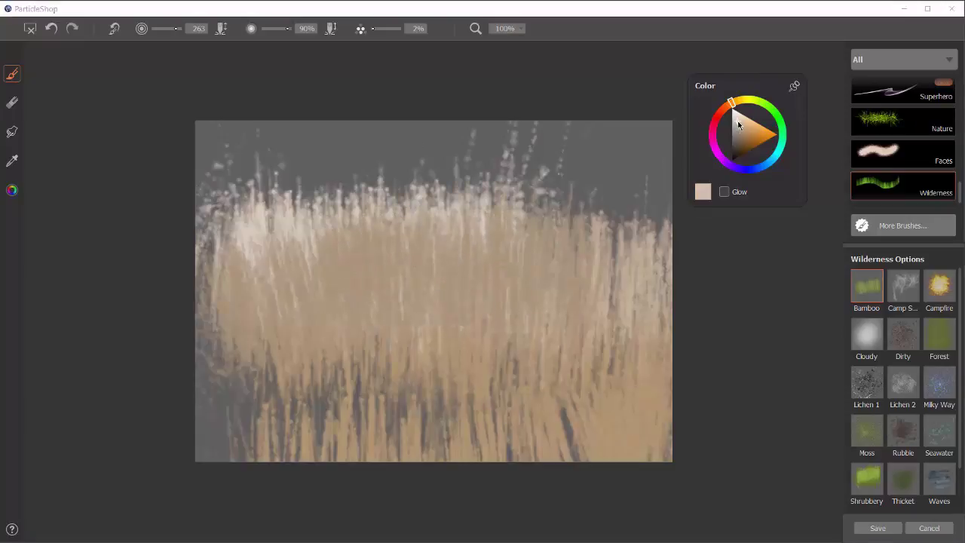
left_click_drag(614, 196, 506, 173)
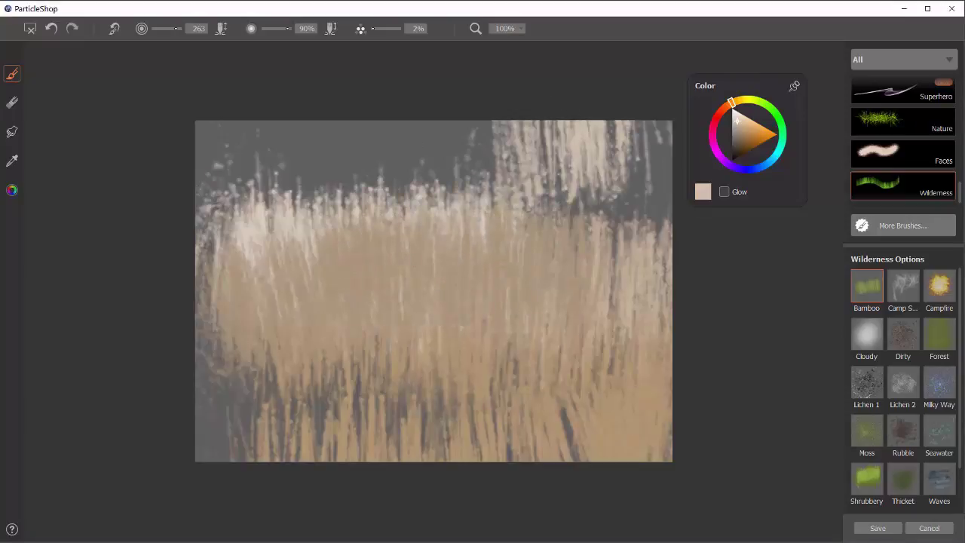
left_click_drag(392, 347, 406, 411)
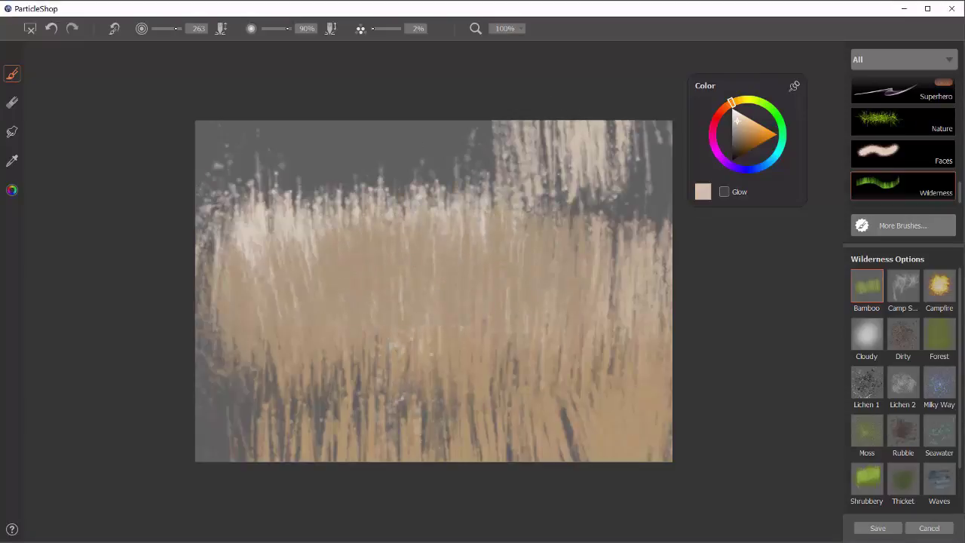
left_click(30, 29)
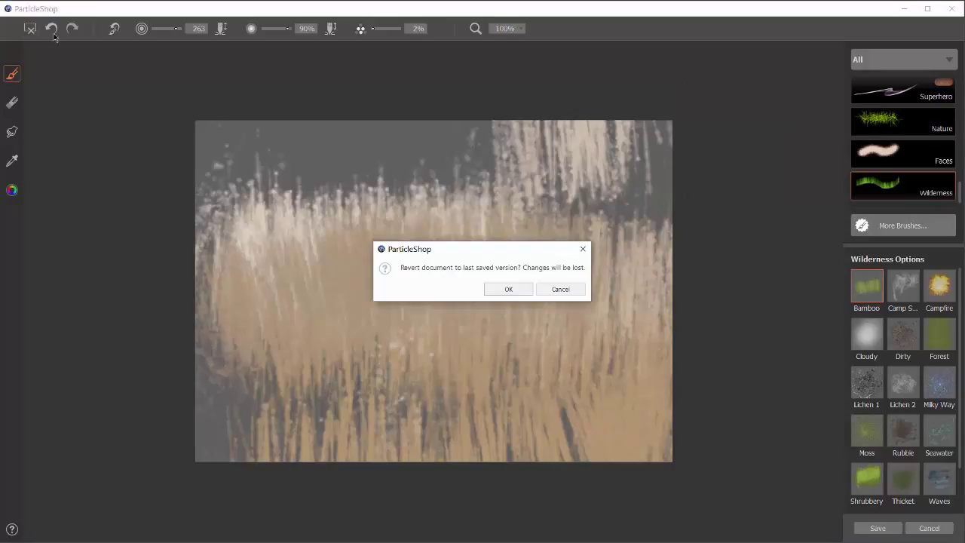
left_click(509, 290)
Paint three long off-white smoke wisps with the "Camp S..." brush, and revert the document to its last saved version
left_click(903, 288)
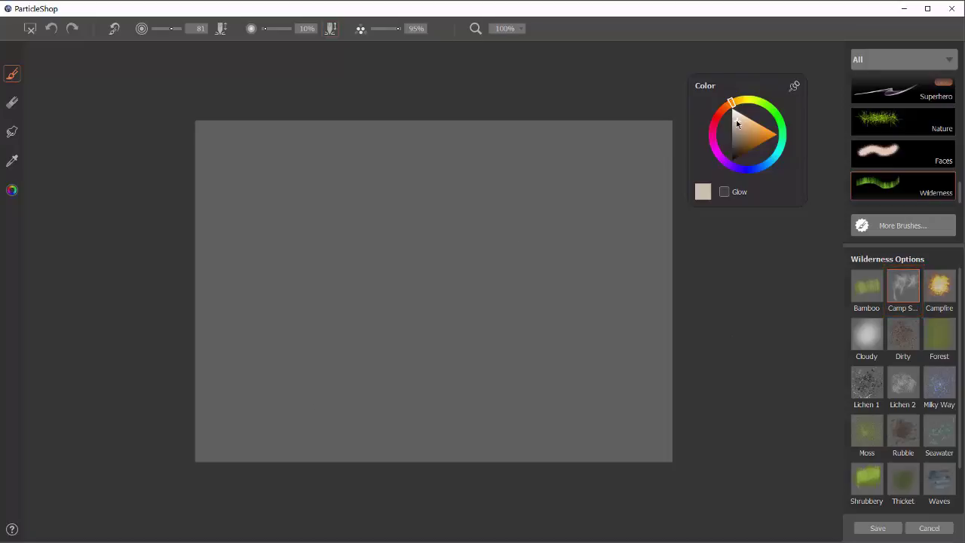
left_click_drag(737, 124, 737, 120)
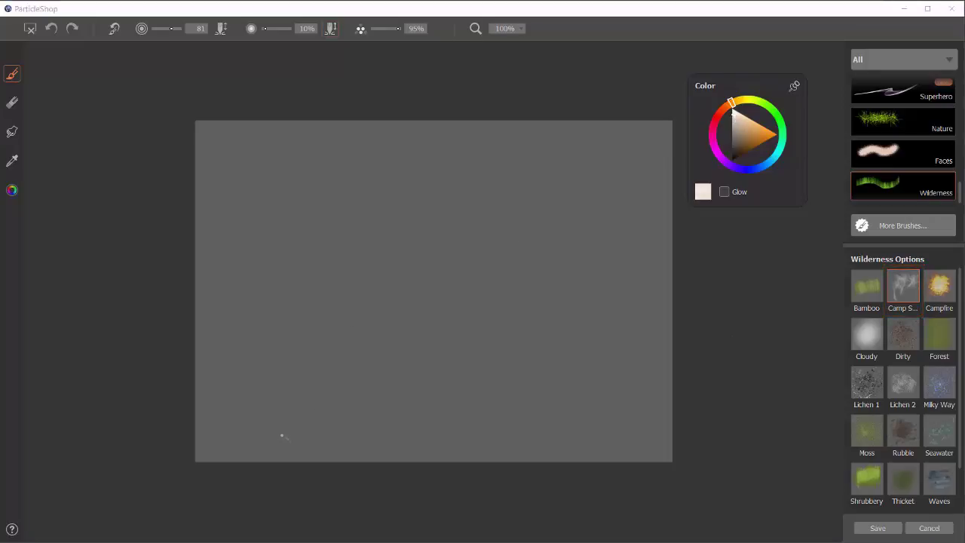
mouse_move(281, 435)
left_mouse_down()
mouse_move(266, 385)
mouse_move(305, 304)
mouse_move(420, 228)
mouse_move(487, 275)
mouse_move(599, 245)
left_mouse_up()
mouse_move(358, 445)
left_mouse_down()
mouse_move(363, 367)
mouse_move(376, 334)
mouse_move(457, 313)
mouse_move(547, 321)
mouse_move(596, 303)
mouse_move(615, 256)
left_mouse_up()
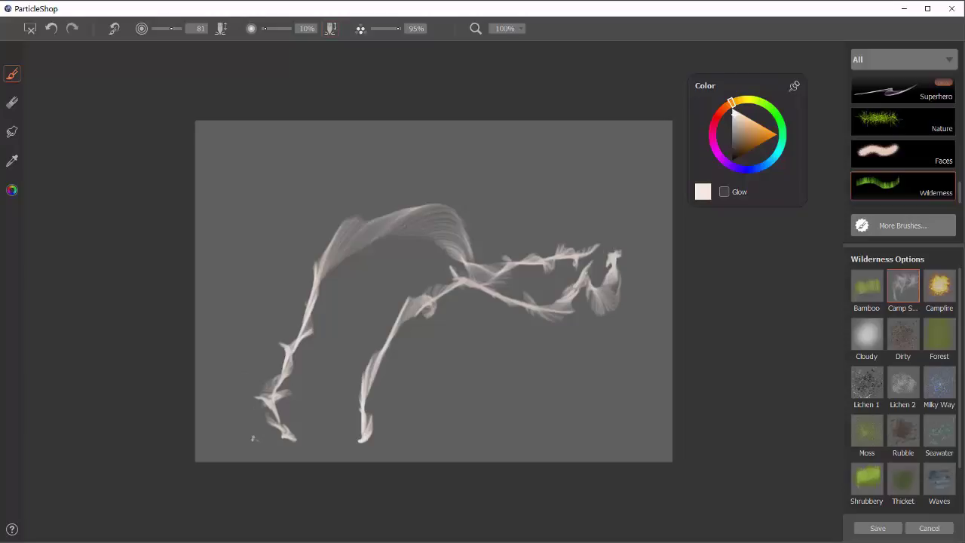
mouse_move(253, 437)
left_mouse_down()
mouse_move(259, 399)
mouse_move(240, 362)
mouse_move(243, 290)
mouse_move(403, 227)
mouse_move(520, 198)
mouse_move(575, 213)
left_mouse_up()
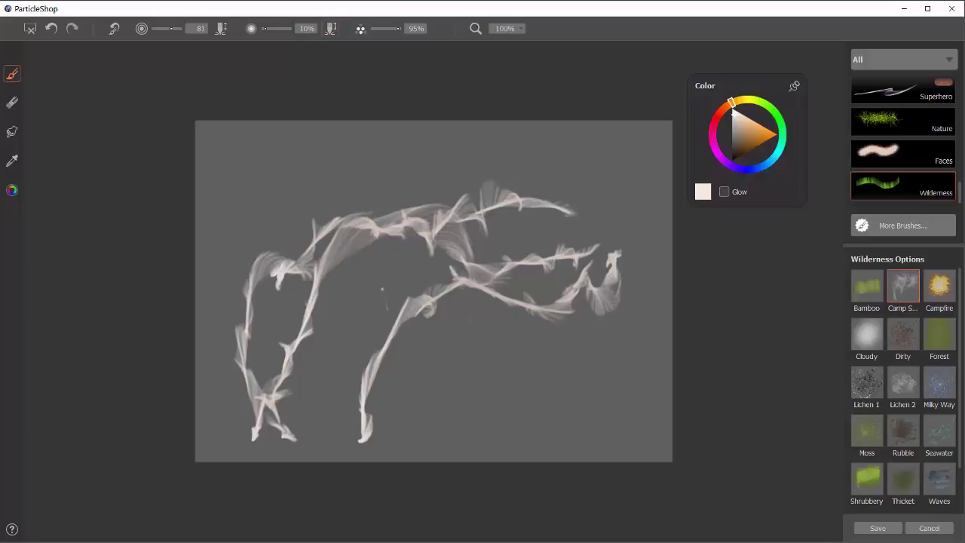
left_click(28, 30)
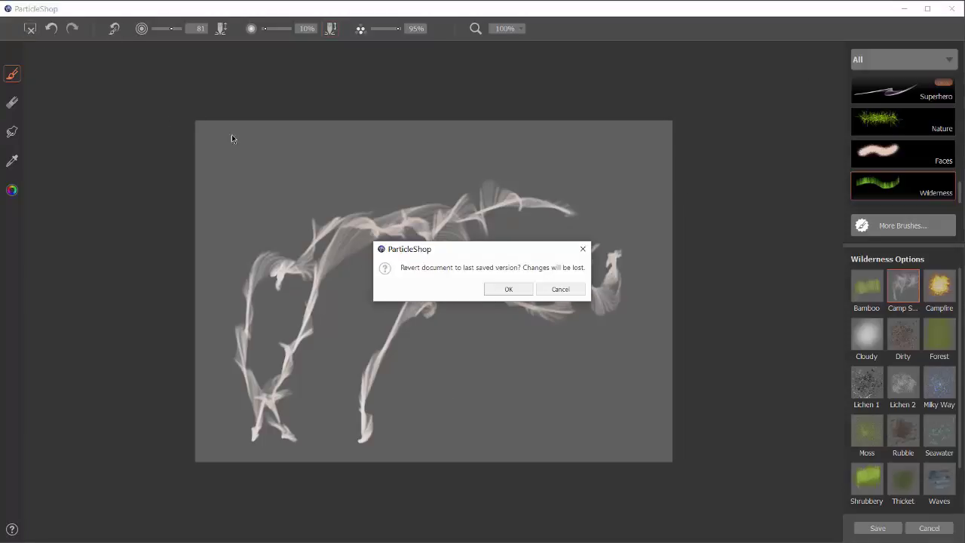
left_click(509, 290)
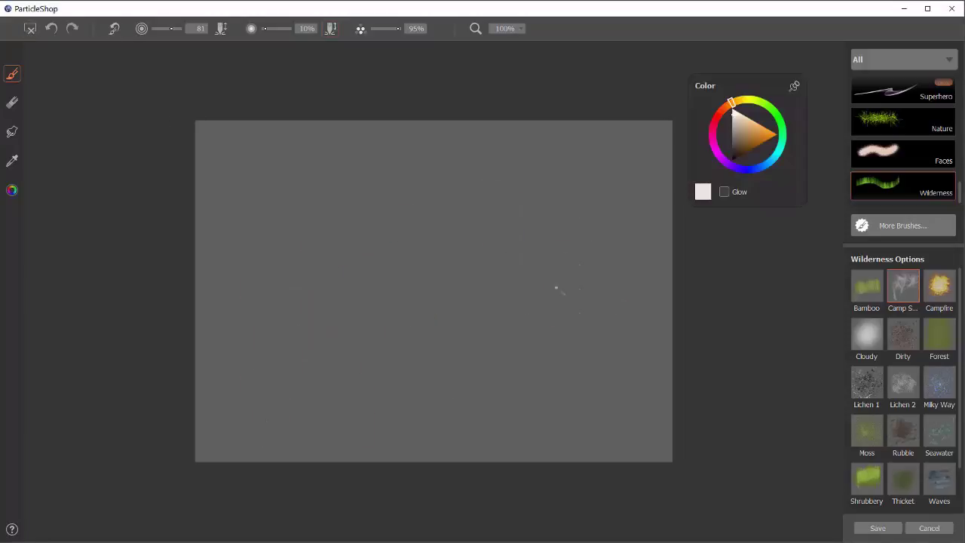
Paint a short stroke in the lower-left area of the canvas with the Campfire brush, using a dark brown glow colour
left_click(947, 296)
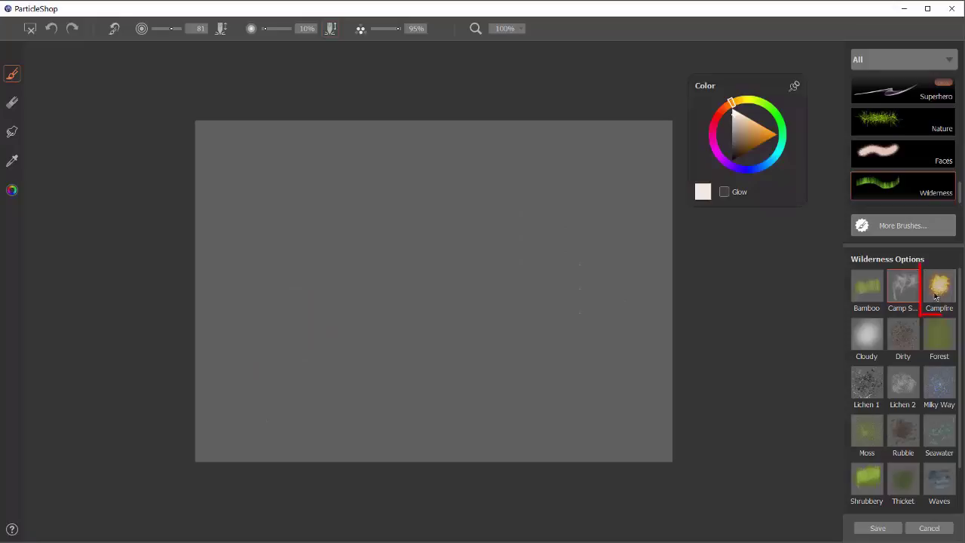
left_click(747, 154)
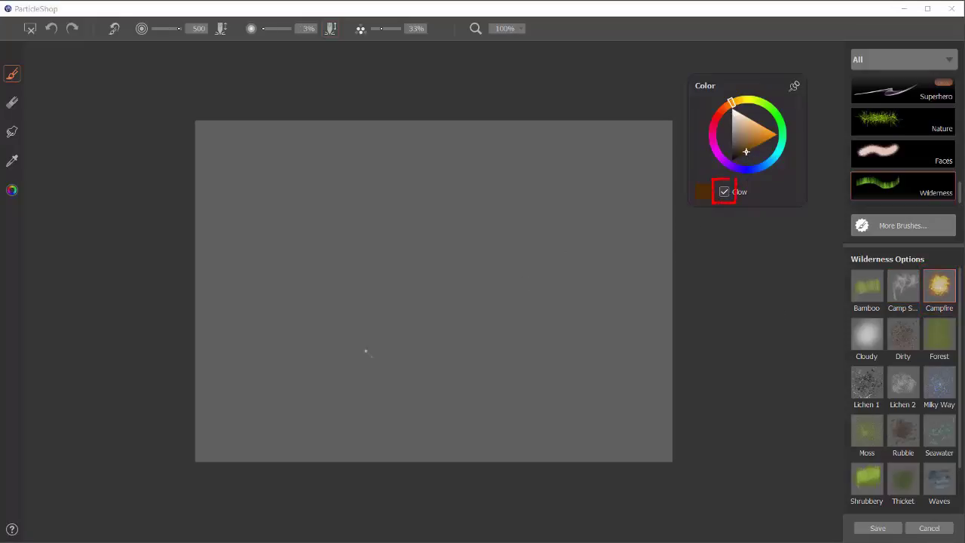
mouse_move(287, 433)
left_mouse_down()
mouse_move(326, 365)
mouse_move(306, 371)
mouse_move(332, 340)
left_mouse_up()
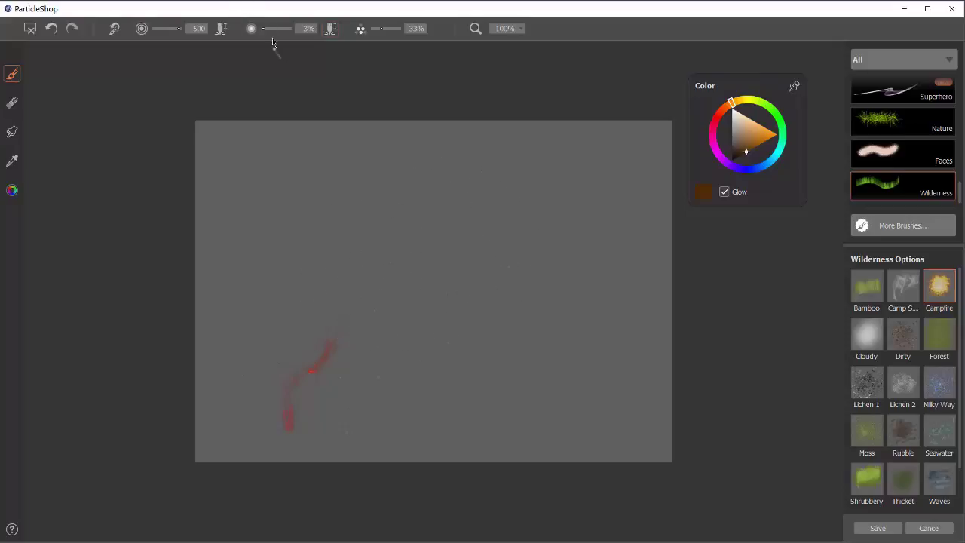
Set the brush opacity to 100% and paint a cluster of flame strokes and dabs in the lower-left area of the canvas
left_click_drag(263, 29, 290, 39)
left_click_drag(289, 431, 326, 357)
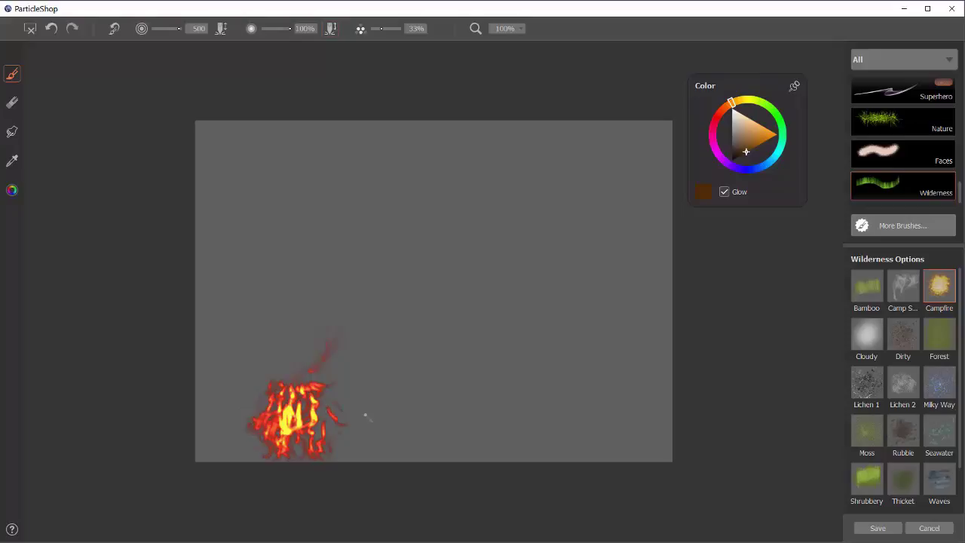
left_click(366, 427)
left_click(346, 407)
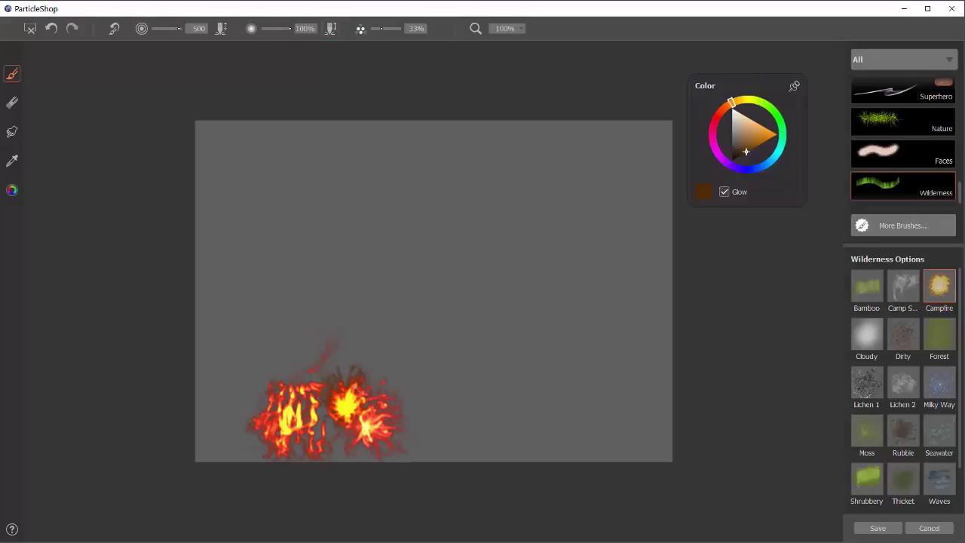
left_click(366, 375)
left_click_drag(366, 372, 365, 325)
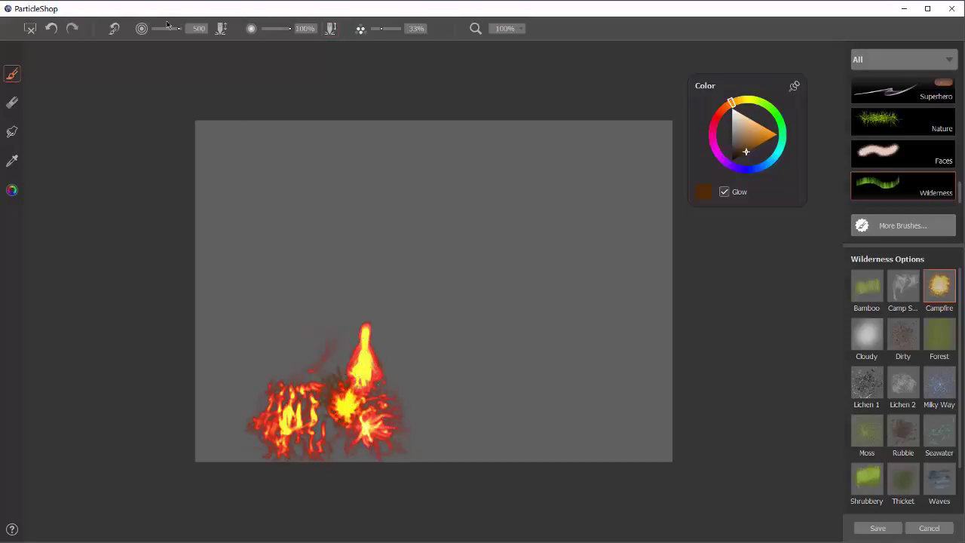
Paint two long flame streaks toward the canvas's upper right at brush size 281, and revert the document to its last saved version
left_click_drag(178, 29, 167, 29)
left_click(177, 29)
mouse_move(430, 429)
left_mouse_down()
mouse_move(432, 382)
mouse_move(420, 349)
mouse_move(435, 311)
mouse_move(502, 260)
mouse_move(562, 238)
mouse_move(620, 175)
left_mouse_up()
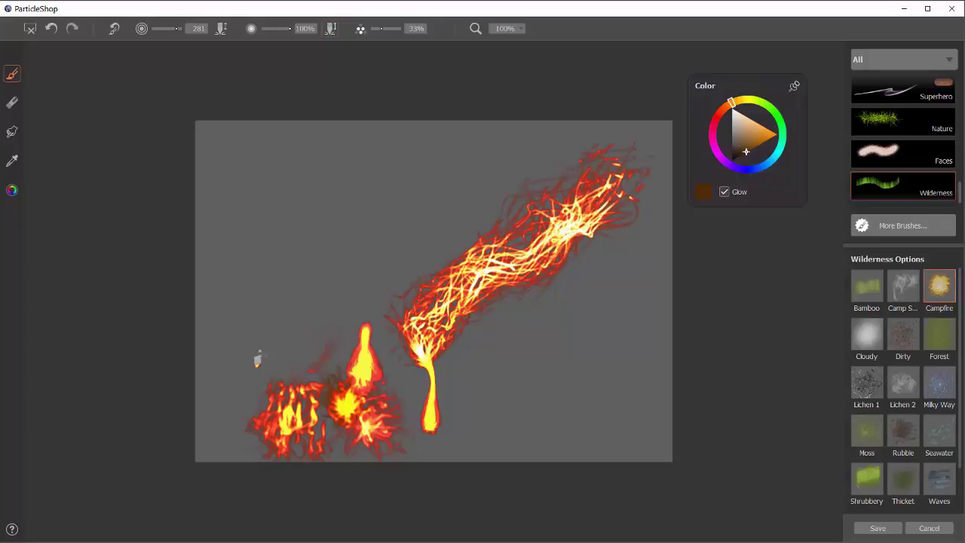
mouse_move(257, 360)
left_mouse_down()
mouse_move(249, 307)
mouse_move(285, 242)
mouse_move(320, 219)
mouse_move(414, 208)
mouse_move(478, 185)
mouse_move(579, 190)
left_mouse_up()
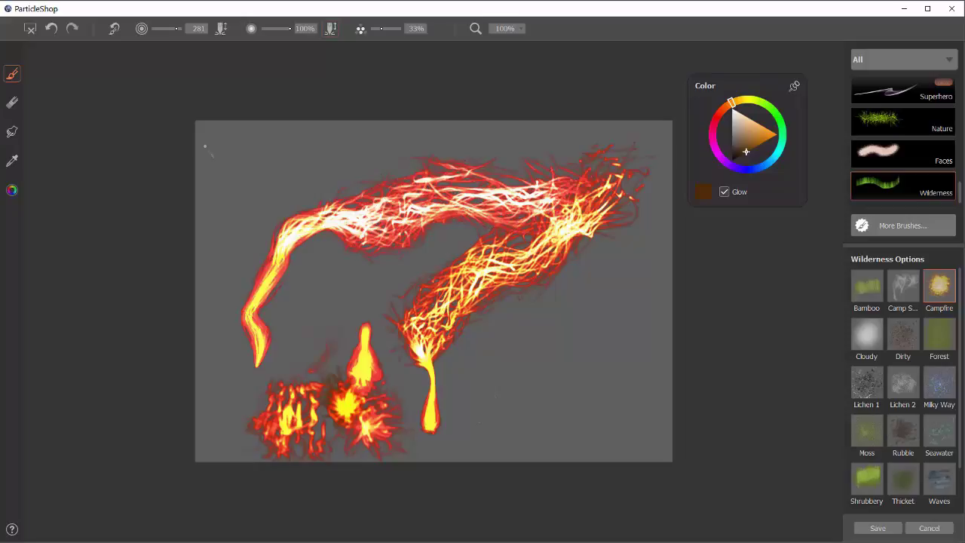
left_click(30, 30)
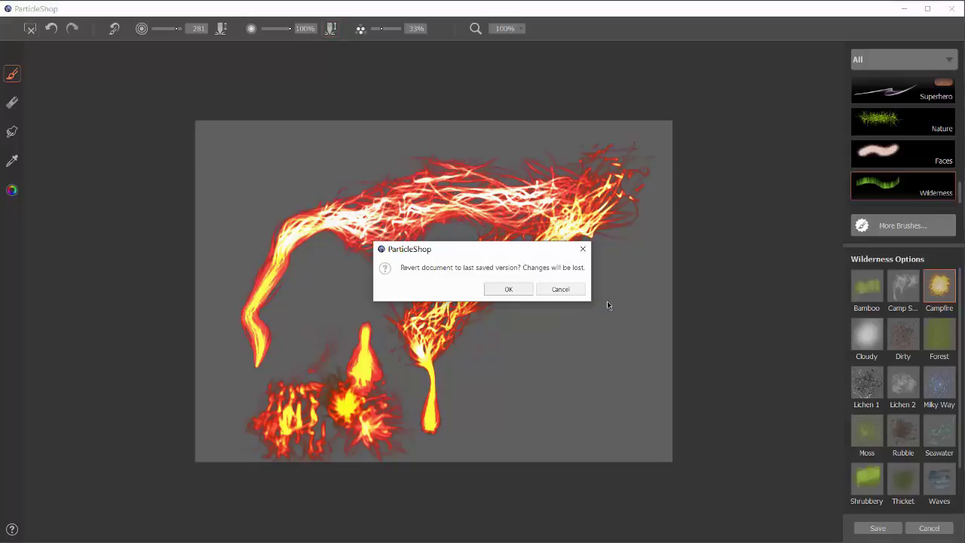
left_click(503, 289)
Paint two broad cream cloud banks across the canvas with the Cloudy brush, and revert the document to its last saved version
left_click(867, 336)
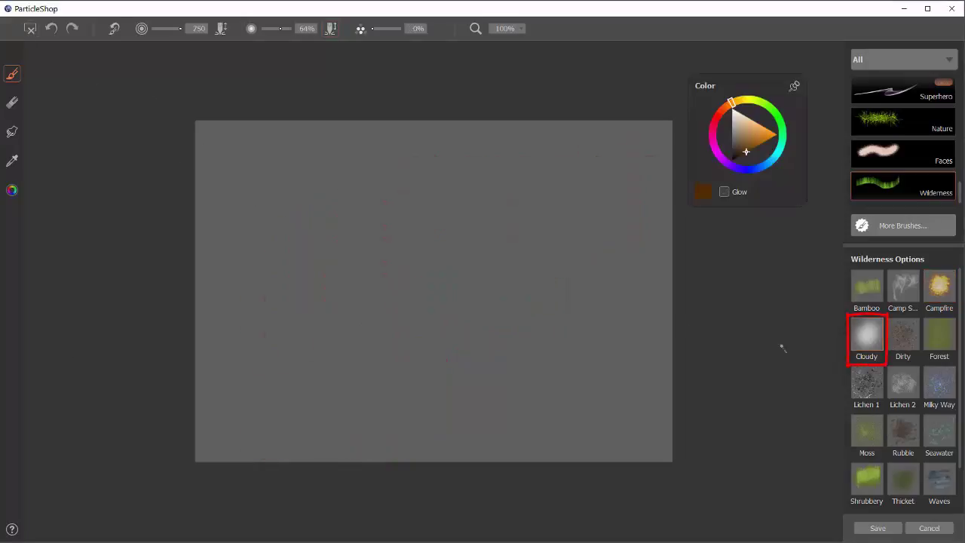
left_click(737, 117)
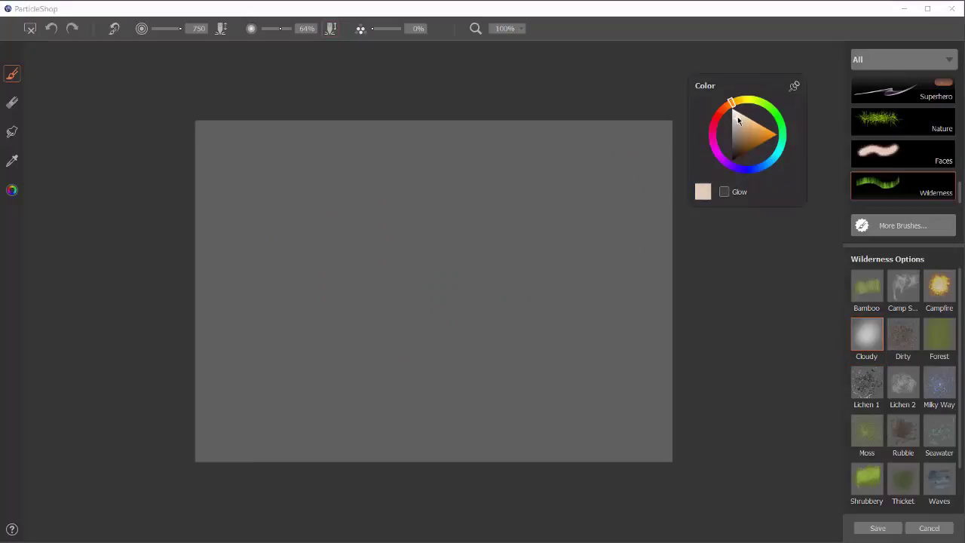
mouse_move(584, 291)
left_mouse_down()
mouse_move(551, 265)
mouse_move(234, 281)
left_mouse_up()
mouse_move(595, 319)
left_mouse_down()
mouse_move(523, 352)
mouse_move(378, 345)
mouse_move(230, 361)
mouse_move(281, 373)
mouse_move(479, 375)
mouse_move(609, 343)
mouse_move(634, 264)
mouse_move(506, 226)
mouse_move(374, 226)
mouse_move(509, 192)
mouse_move(592, 185)
mouse_move(539, 218)
mouse_move(458, 294)
mouse_move(566, 309)
mouse_move(577, 286)
left_mouse_up()
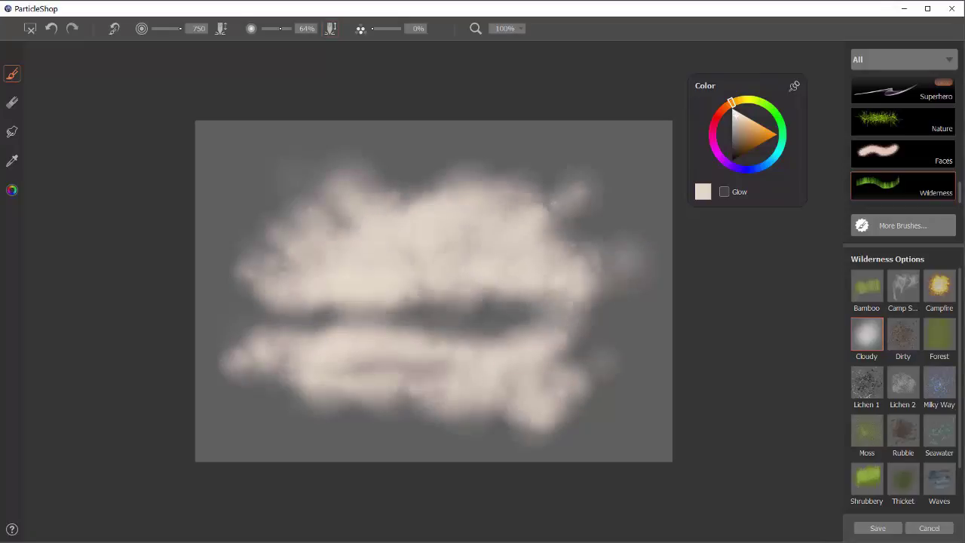
left_click(31, 30)
left_click(528, 294)
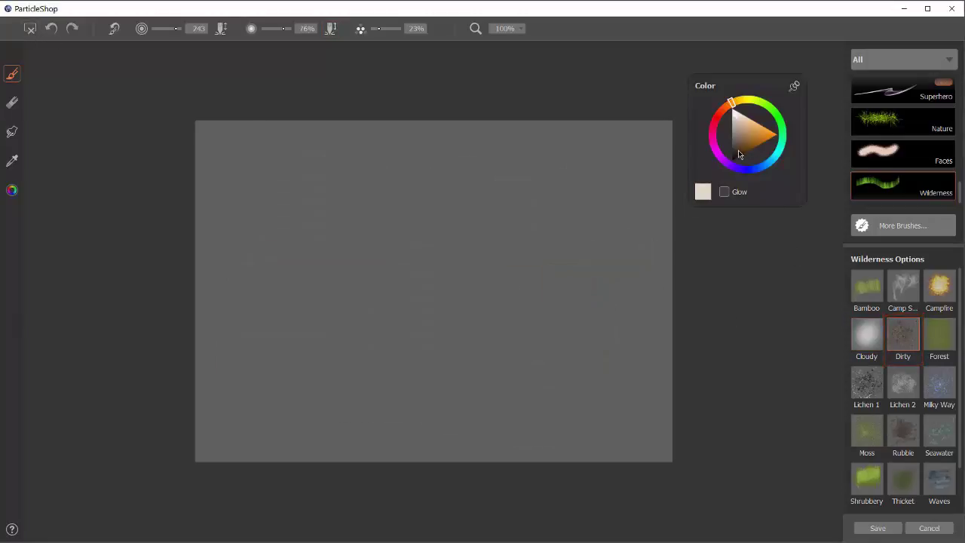
Scribble a dark brown patch of dirt across mid-canvas with the Dirty brush, and revert the document to its last saved version
left_click(739, 147)
mouse_move(541, 271)
left_mouse_down()
mouse_move(370, 249)
mouse_move(433, 336)
mouse_move(494, 264)
mouse_move(580, 283)
mouse_move(317, 301)
mouse_move(472, 219)
mouse_move(588, 223)
mouse_move(554, 243)
mouse_move(385, 290)
mouse_move(287, 297)
mouse_move(256, 381)
mouse_move(366, 356)
mouse_move(505, 358)
mouse_move(585, 337)
mouse_move(573, 344)
mouse_move(429, 328)
mouse_move(307, 332)
mouse_move(423, 335)
mouse_move(506, 309)
mouse_move(381, 313)
mouse_move(313, 271)
mouse_move(370, 203)
mouse_move(287, 245)
mouse_move(263, 335)
mouse_move(453, 302)
left_mouse_up()
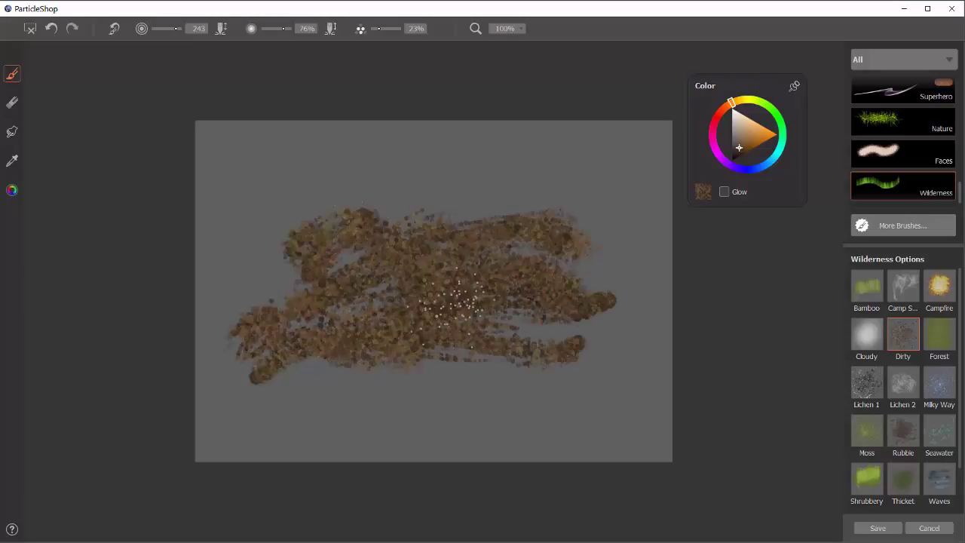
left_click(29, 28)
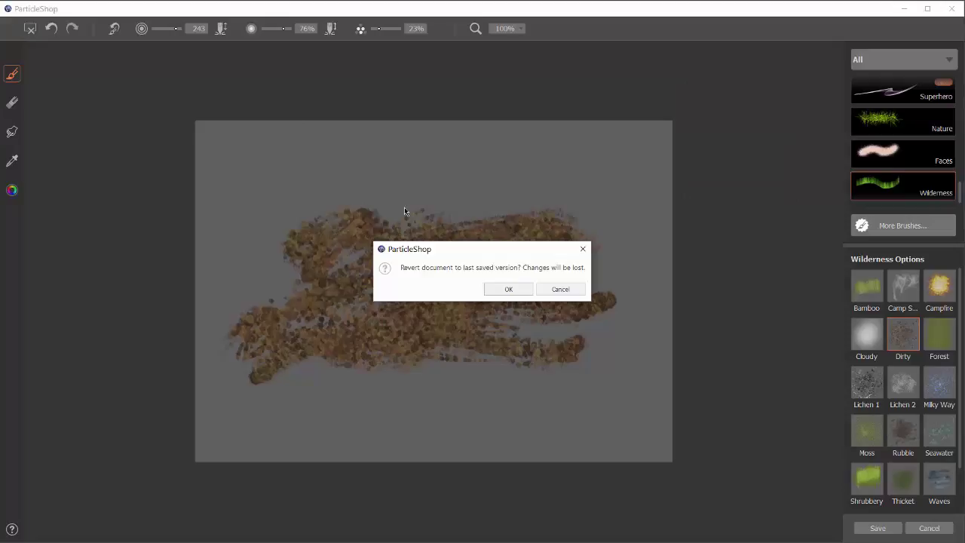
left_click(508, 290)
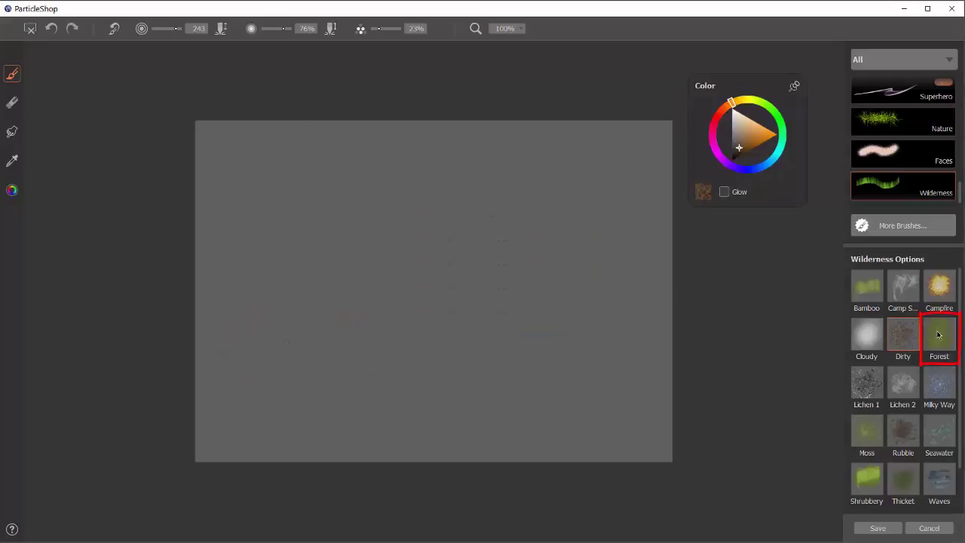
Paint foliage across the canvas with the Forest brush, layering dark green, lighter muted green and brighter green bands from top to bottom
left_click(763, 111)
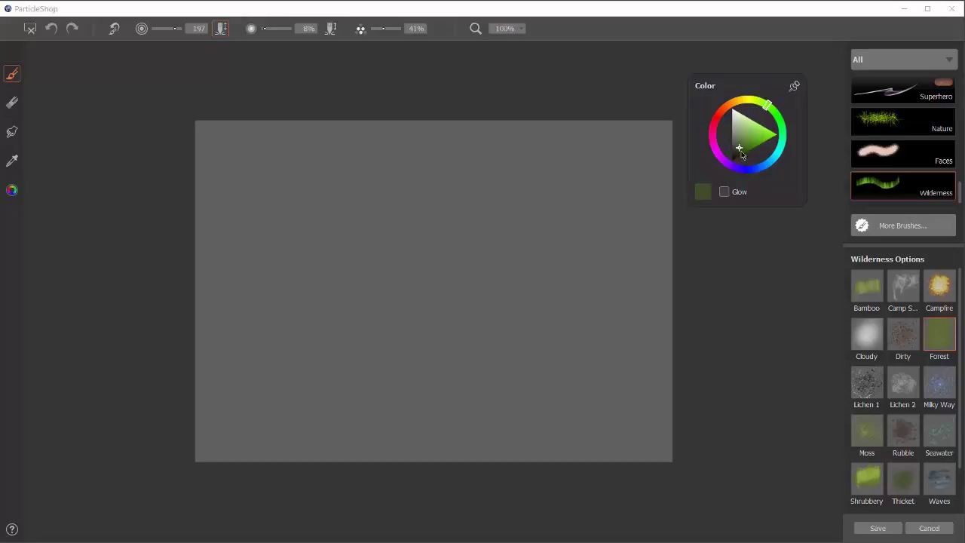
mouse_move(261, 256)
left_mouse_down()
mouse_move(561, 253)
mouse_move(270, 254)
mouse_move(274, 277)
mouse_move(508, 287)
mouse_move(606, 304)
mouse_move(580, 291)
mouse_move(245, 328)
mouse_move(242, 320)
mouse_move(370, 323)
mouse_move(367, 287)
mouse_move(537, 285)
left_mouse_up()
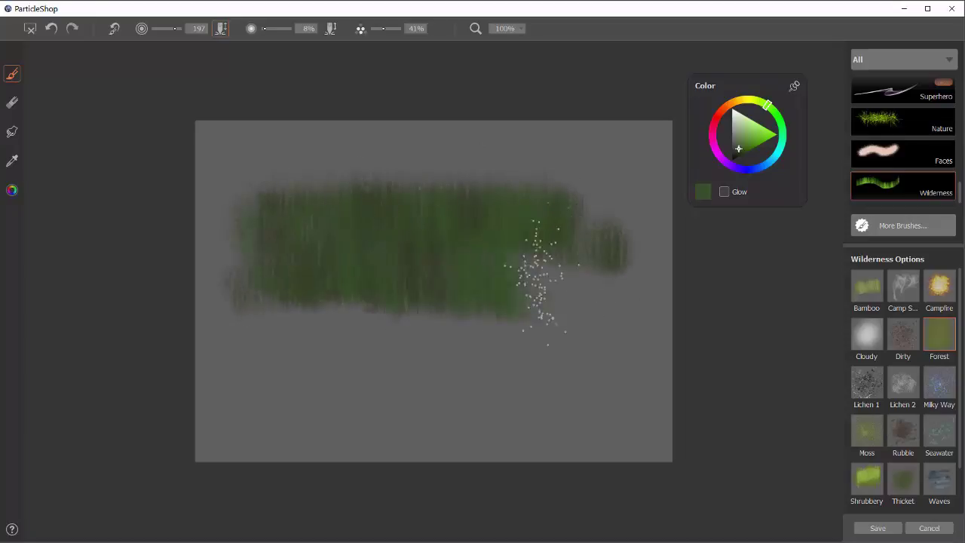
left_click(742, 143)
mouse_move(610, 316)
left_mouse_down()
mouse_move(464, 288)
mouse_move(376, 284)
mouse_move(280, 315)
mouse_move(573, 349)
left_mouse_up()
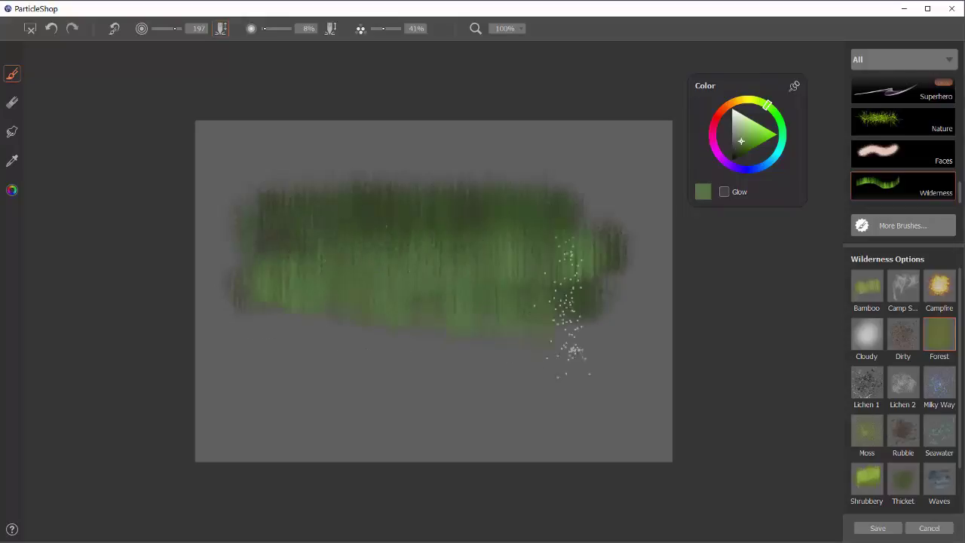
left_click(748, 143)
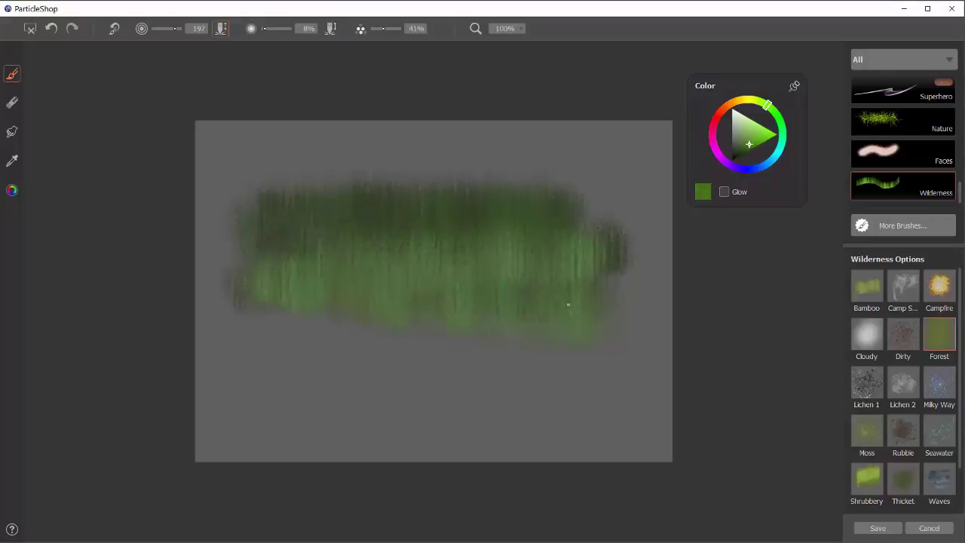
mouse_move(465, 305)
left_mouse_down()
mouse_move(336, 331)
mouse_move(258, 356)
mouse_move(319, 337)
mouse_move(625, 362)
left_mouse_up()
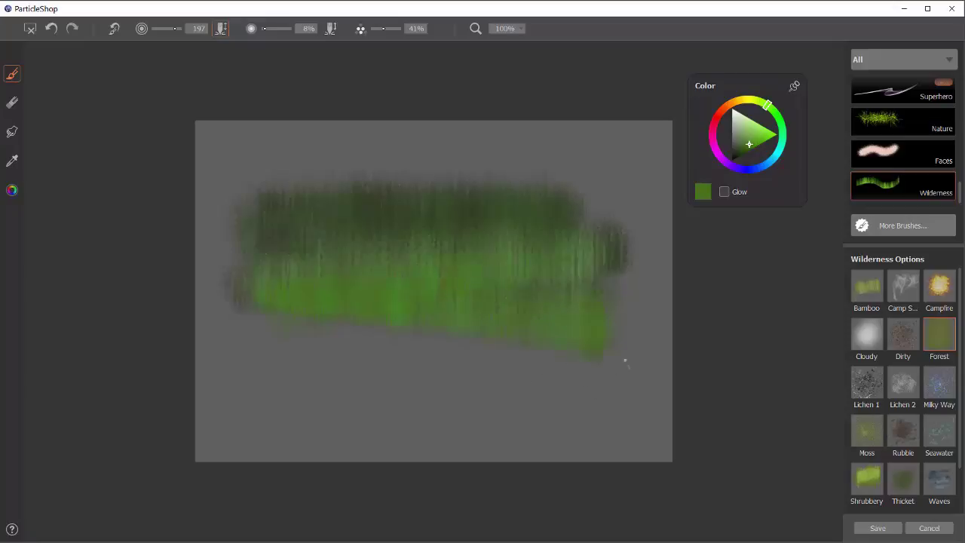
Paint a darker green Forest band across the lower edge of the foliage, and revert the document to its last saved version
left_click(746, 148)
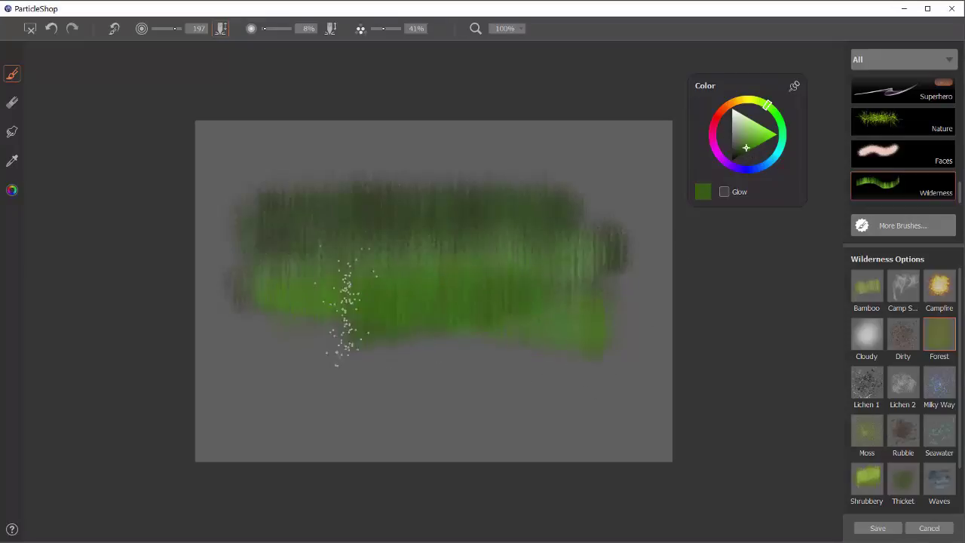
mouse_move(337, 365)
left_mouse_down()
mouse_move(248, 370)
mouse_move(517, 344)
mouse_move(580, 367)
left_mouse_up()
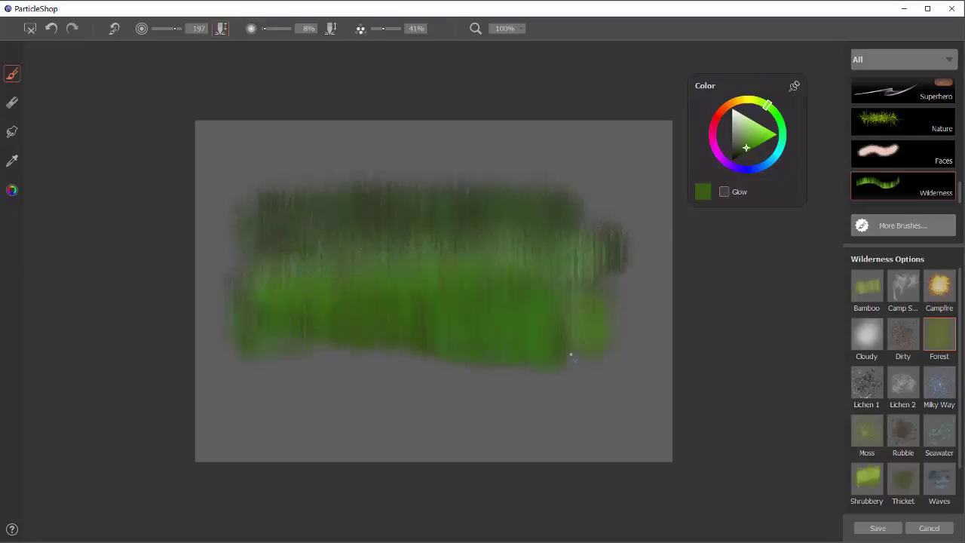
left_click(30, 29)
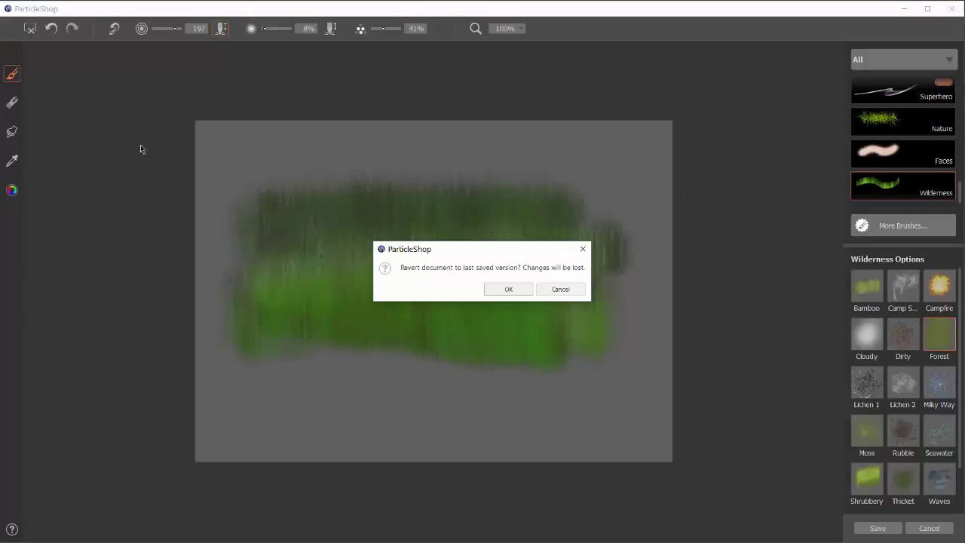
left_click(517, 290)
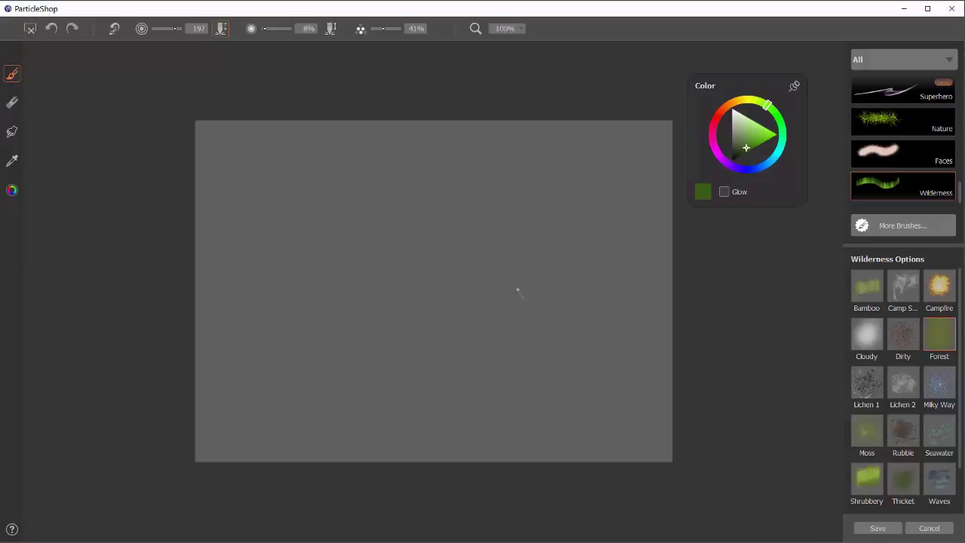
Paint scattered dark green lichen patches around the canvas centre with the Lichen 1 brush
left_click(867, 383)
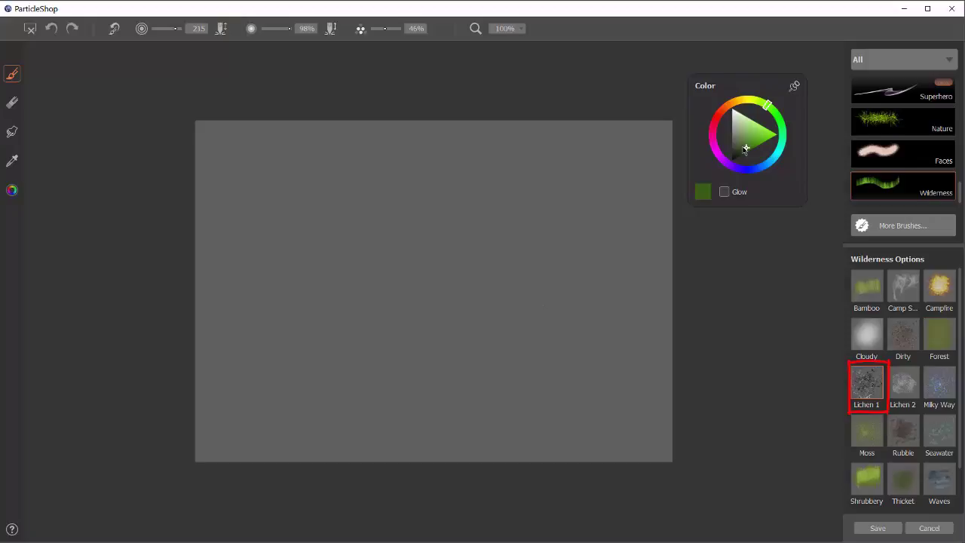
left_click_drag(448, 283, 558, 268)
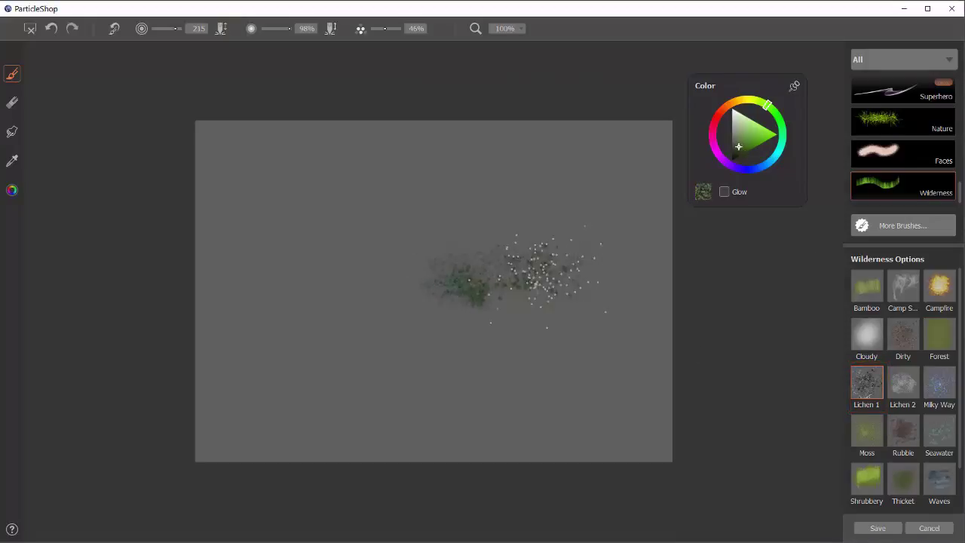
left_click_drag(473, 318, 451, 353)
left_click_drag(422, 253, 423, 197)
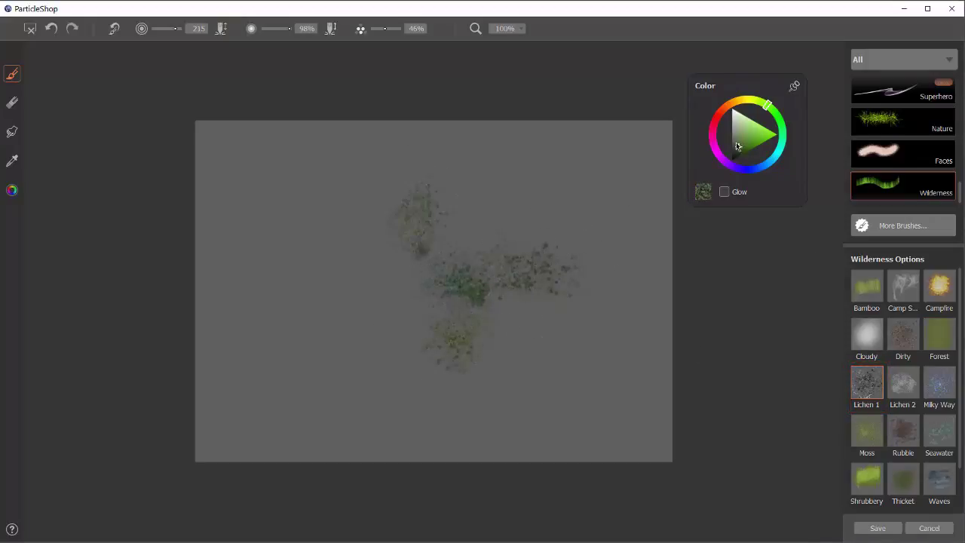
Spread neutral grey lichen texture over and around the green patches with the Lichen 1 brush
left_click(732, 140)
mouse_move(441, 279)
left_mouse_down()
mouse_move(431, 291)
mouse_move(475, 241)
left_mouse_up()
mouse_move(423, 203)
left_mouse_down()
mouse_move(300, 292)
mouse_move(354, 317)
mouse_move(350, 272)
mouse_move(336, 268)
mouse_move(316, 279)
mouse_move(325, 321)
mouse_move(385, 313)
mouse_move(336, 320)
mouse_move(381, 249)
mouse_move(392, 249)
mouse_move(389, 264)
mouse_move(445, 281)
mouse_move(494, 264)
mouse_move(577, 377)
mouse_move(479, 279)
mouse_move(477, 327)
mouse_move(467, 301)
mouse_move(468, 336)
mouse_move(366, 343)
mouse_move(322, 326)
mouse_move(324, 309)
mouse_move(292, 290)
mouse_move(324, 298)
mouse_move(306, 336)
left_mouse_up()
mouse_move(336, 212)
left_mouse_down()
mouse_move(399, 195)
mouse_move(413, 240)
mouse_move(555, 215)
mouse_move(544, 264)
left_mouse_up()
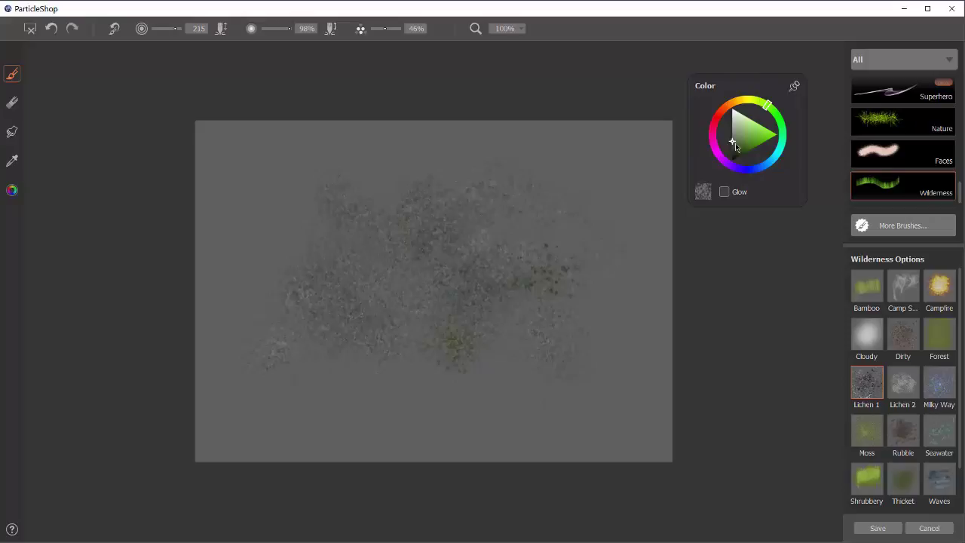
Add darker grey Lichen 1 clusters across the textured area, and revert the document to its last saved version
left_click_drag(734, 144, 732, 146)
mouse_move(417, 312)
left_mouse_down()
mouse_move(364, 308)
mouse_move(349, 325)
mouse_move(342, 379)
mouse_move(334, 371)
mouse_move(358, 320)
left_mouse_up()
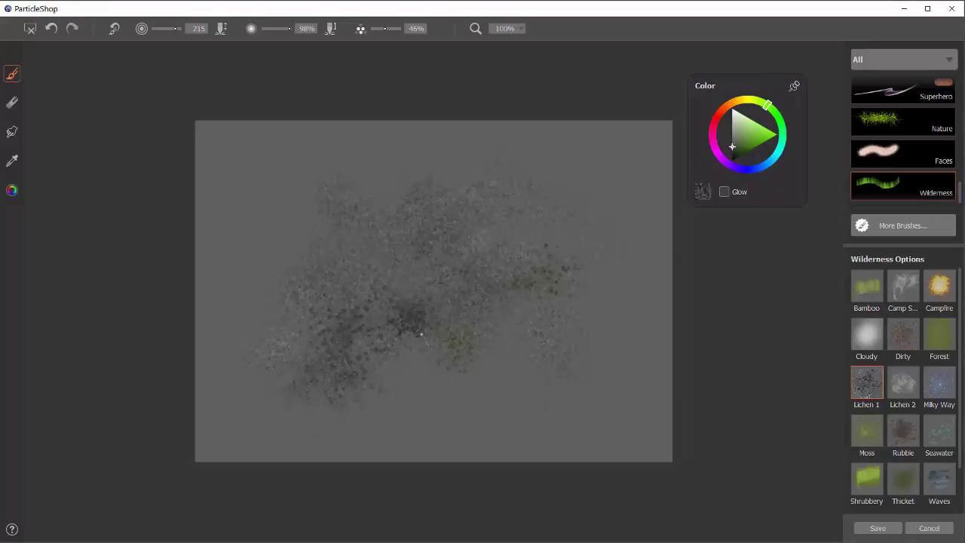
mouse_move(420, 334)
left_mouse_down()
mouse_move(463, 328)
mouse_move(498, 339)
mouse_move(502, 328)
left_mouse_up()
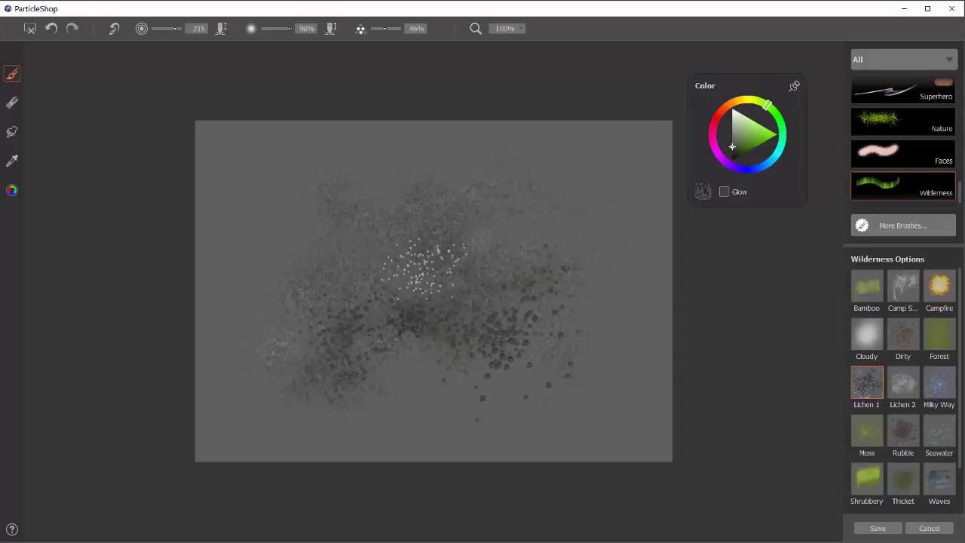
mouse_move(422, 268)
left_mouse_down()
mouse_move(431, 254)
mouse_move(407, 291)
left_mouse_up()
left_click_drag(362, 241, 349, 226)
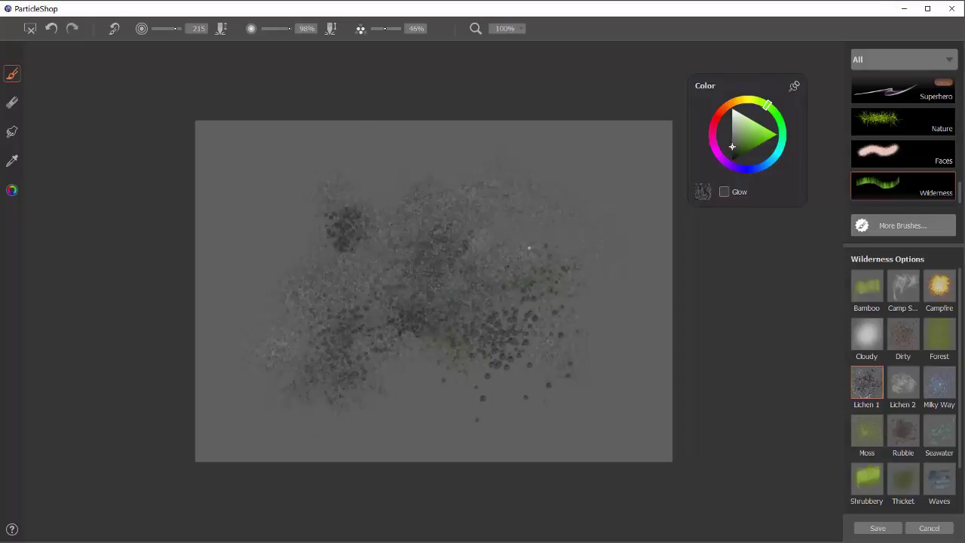
mouse_move(529, 247)
left_mouse_down()
mouse_move(428, 308)
mouse_move(381, 285)
mouse_move(396, 339)
left_mouse_up()
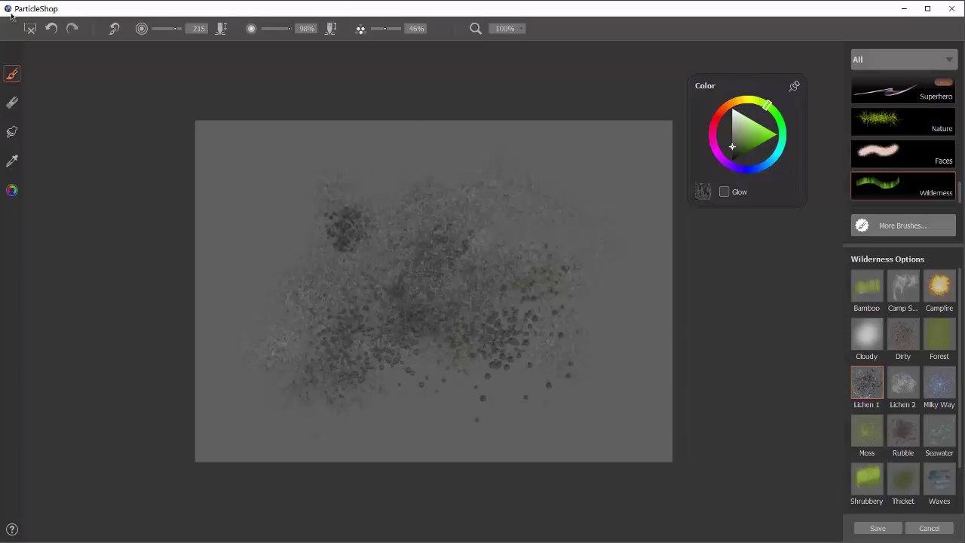
left_click(31, 30)
left_click(509, 289)
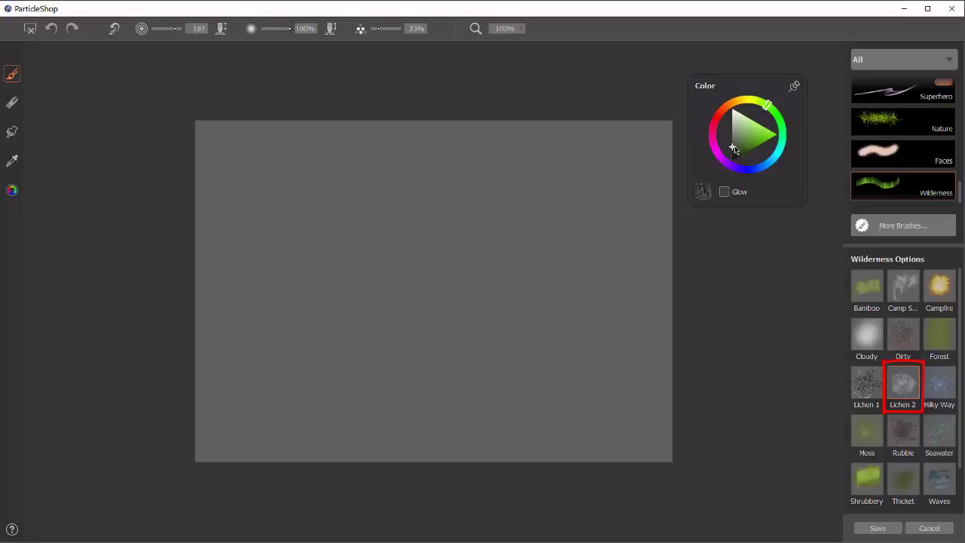
Paint faint grey lichen marks around the canvas centre with the Lichen 2 brush, using an orange-hued neutral grey
left_click_drag(733, 146, 730, 147)
left_click(730, 105)
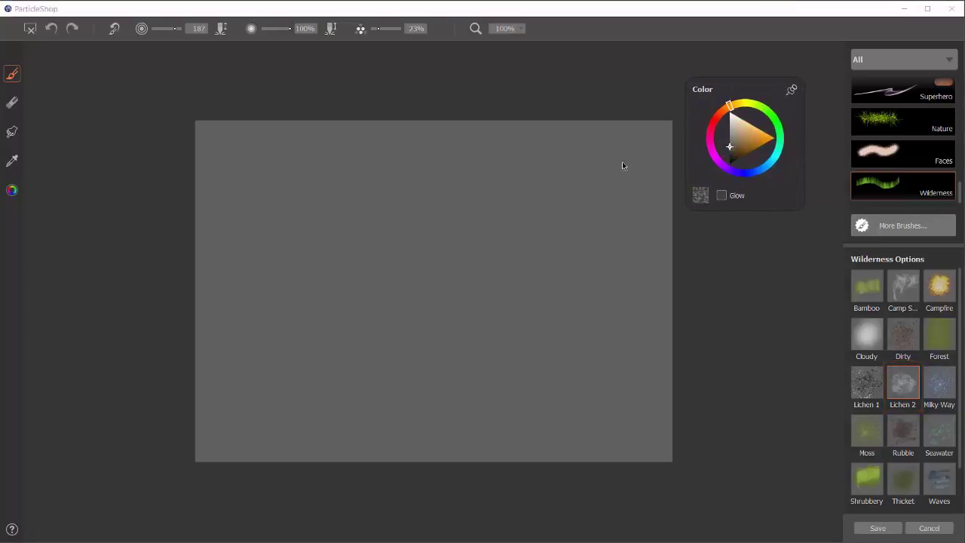
left_click(461, 256)
left_click_drag(437, 293, 396, 281)
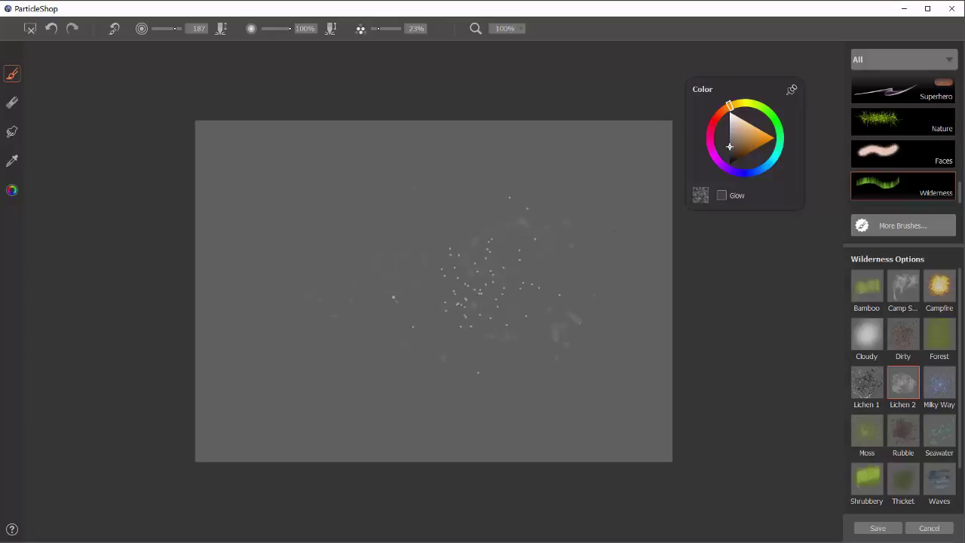
Scatter near-black Lichen 2 specks and blotches across the canvas, and revert the document to its last saved version
left_click(731, 156)
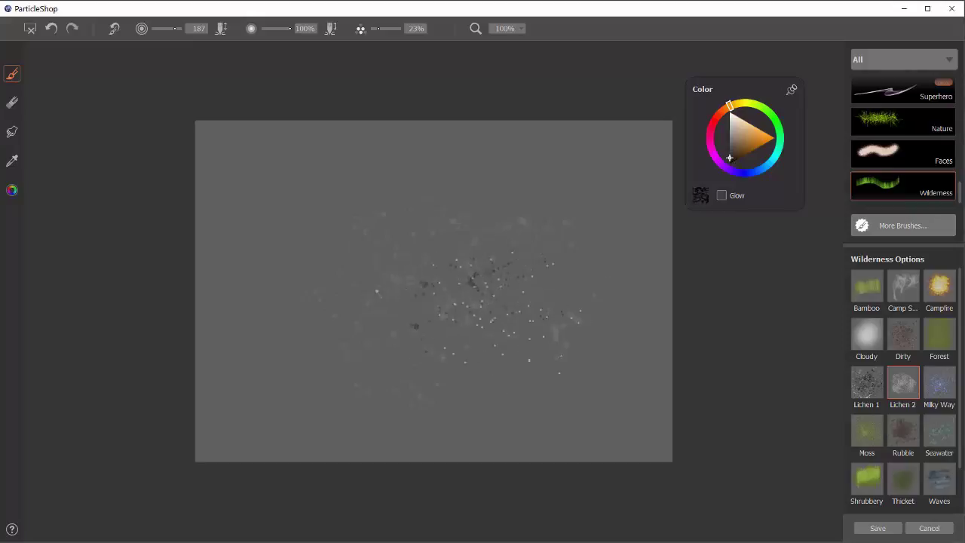
left_click_drag(435, 278, 449, 296)
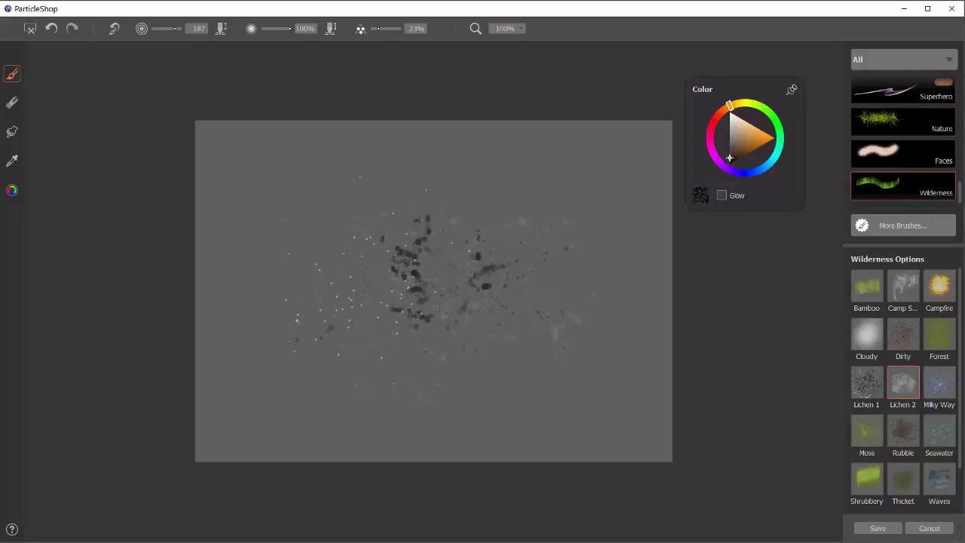
mouse_move(358, 292)
left_mouse_down()
mouse_move(381, 269)
mouse_move(374, 276)
left_mouse_up()
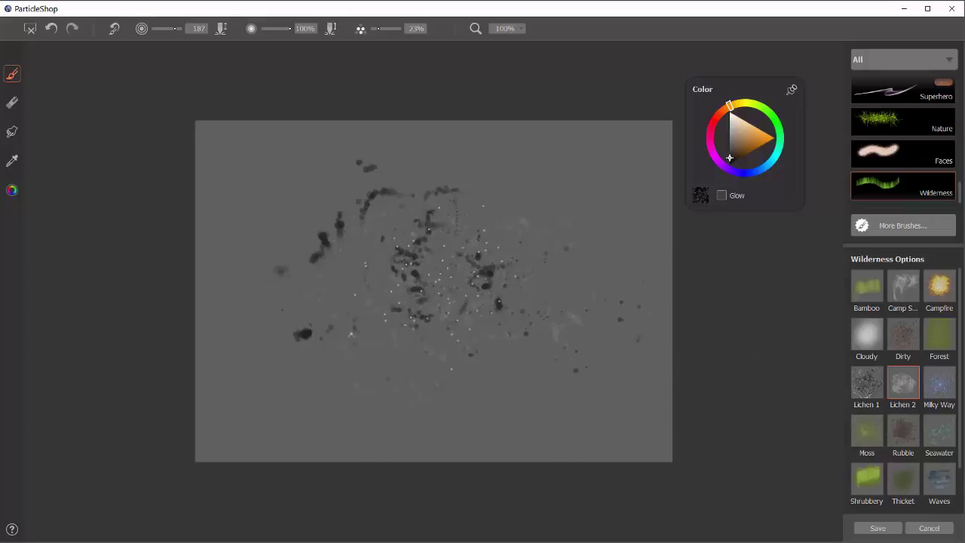
left_click_drag(353, 340, 241, 381)
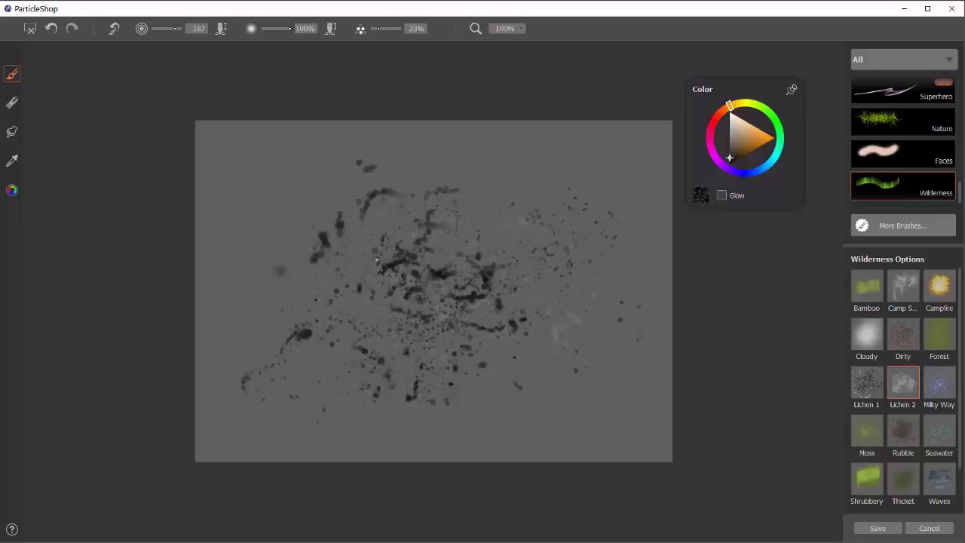
left_click(30, 31)
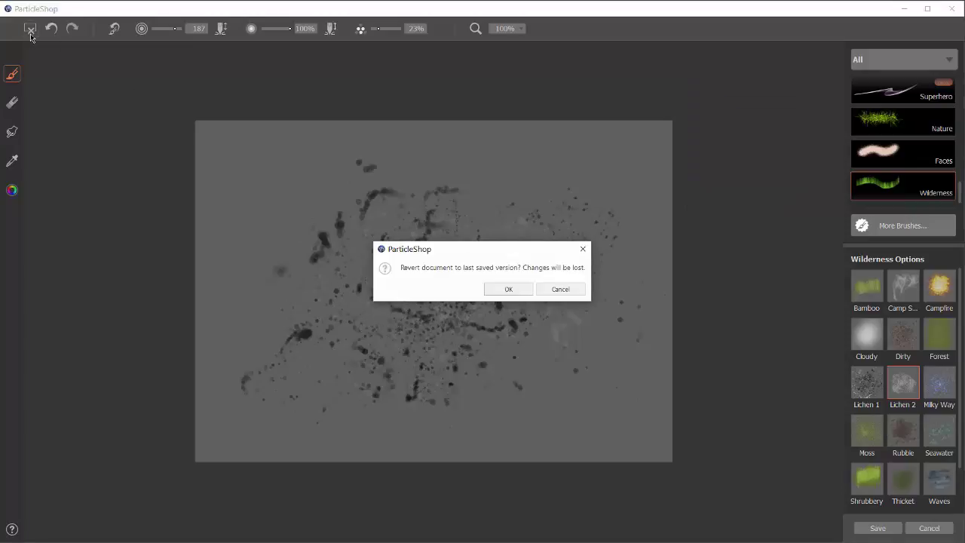
left_click(509, 290)
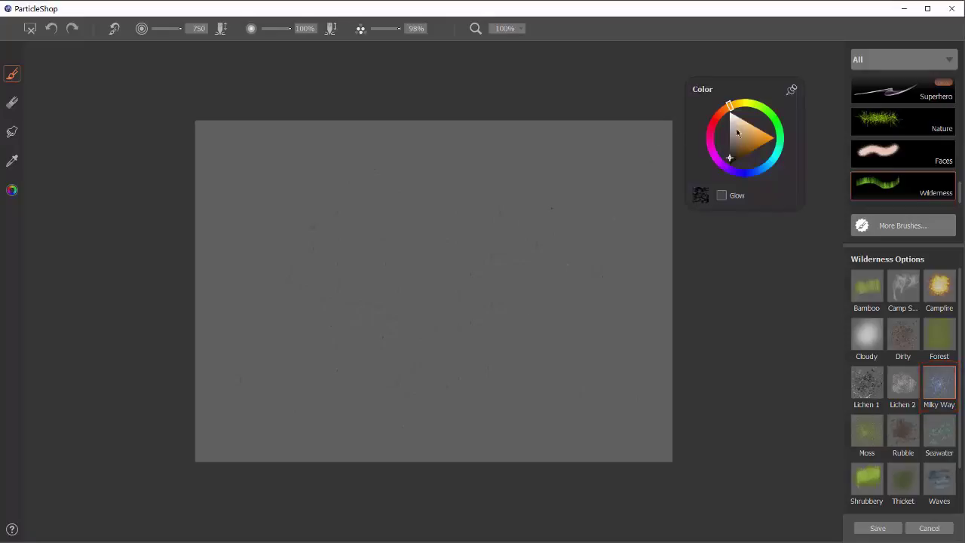
Paint a diagonal band of pale bluish-white stars with the Milky Way brush, and revert the document to its last saved version
left_click_drag(738, 132, 731, 118)
left_click(758, 171)
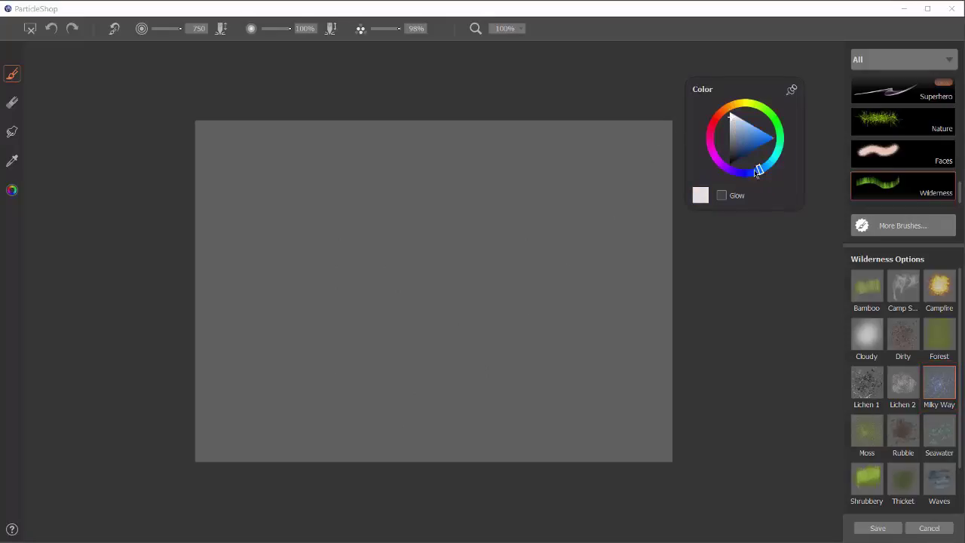
left_click_drag(270, 343, 269, 358)
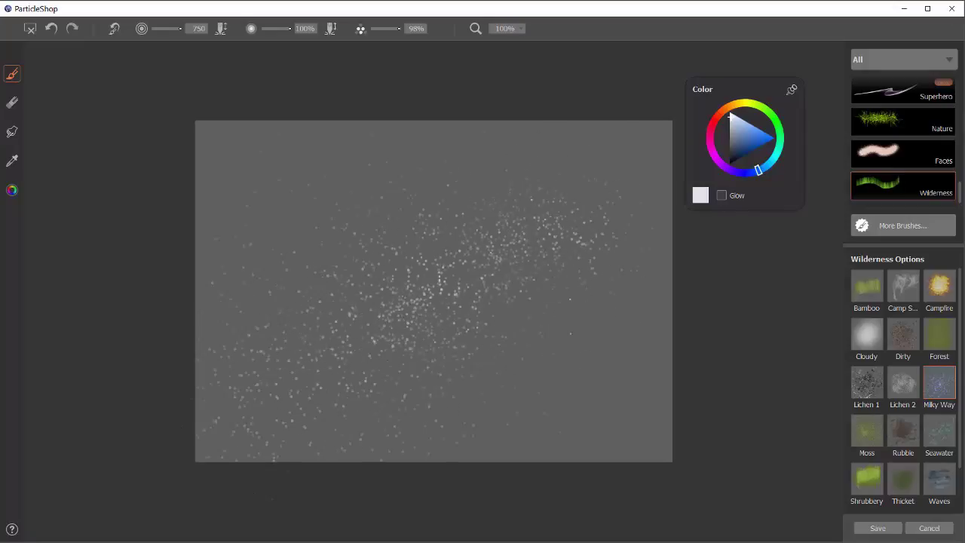
left_click(407, 302)
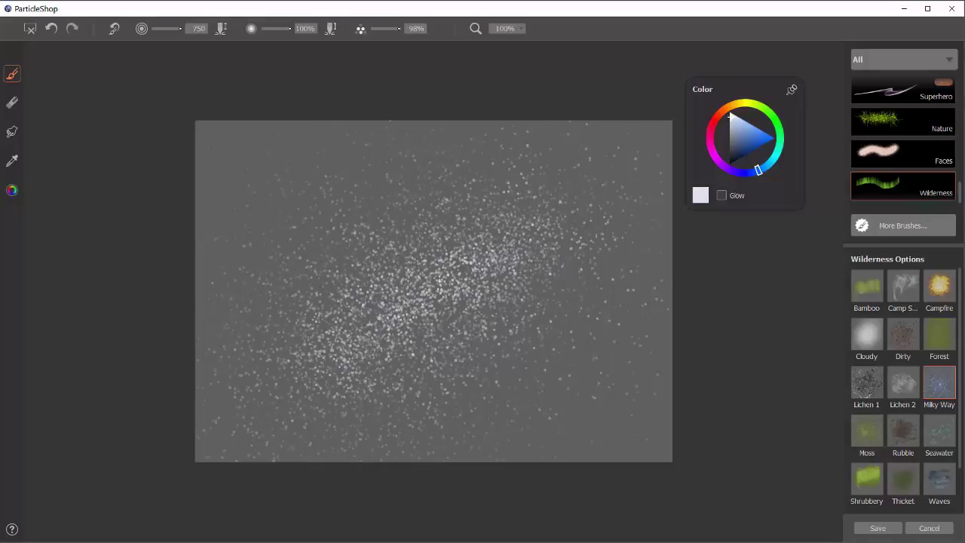
left_click(31, 28)
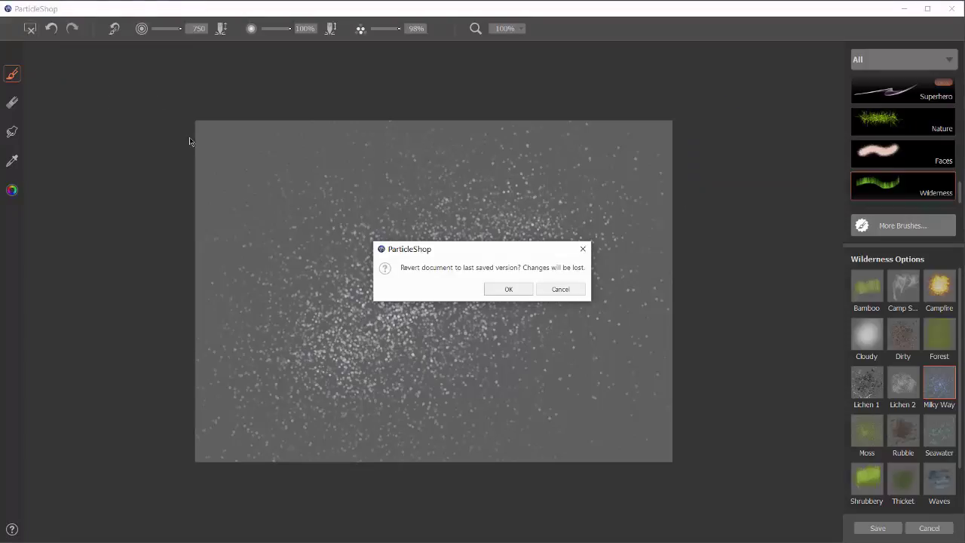
left_click(509, 290)
Paint mid-green moss across the centre and lower-left part of the canvas with the Moss brush
left_click(867, 434)
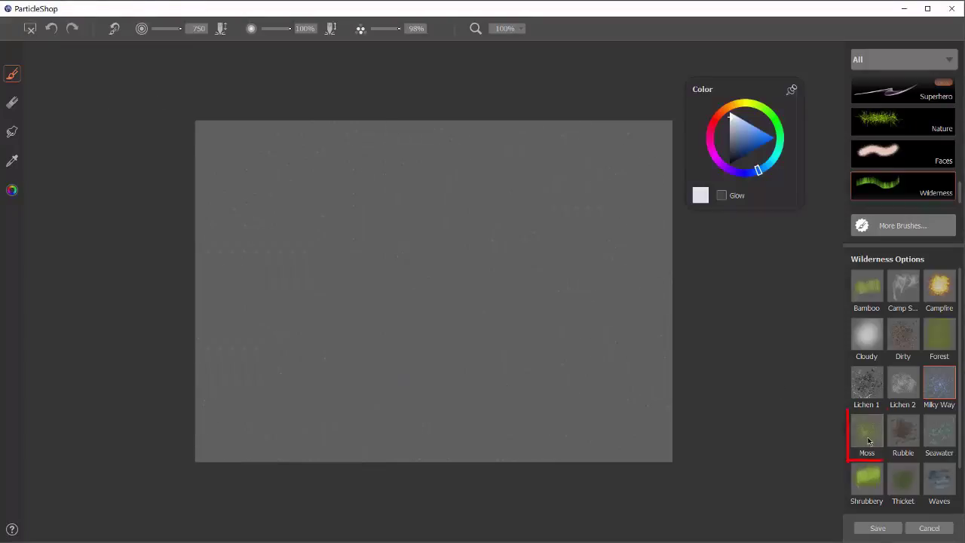
left_click(740, 138)
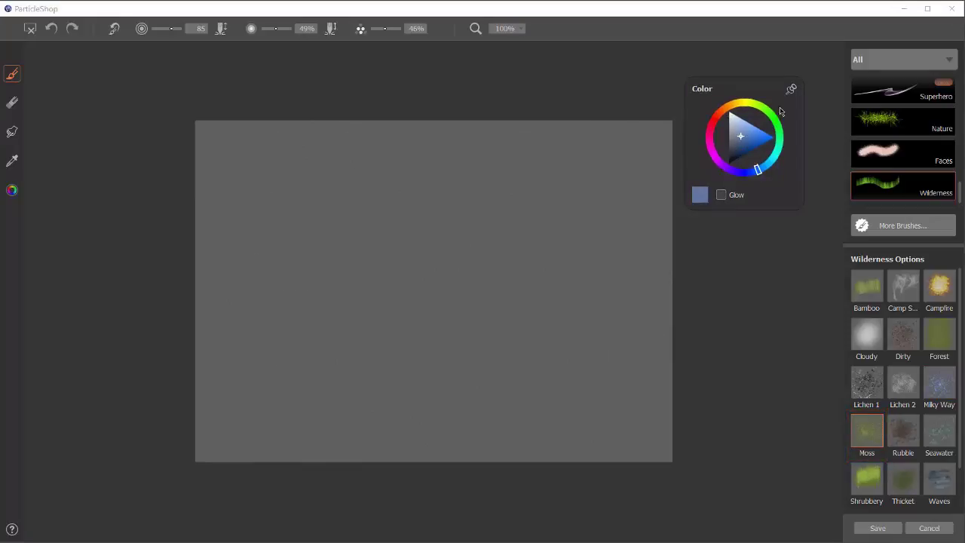
left_click_drag(772, 113, 761, 112)
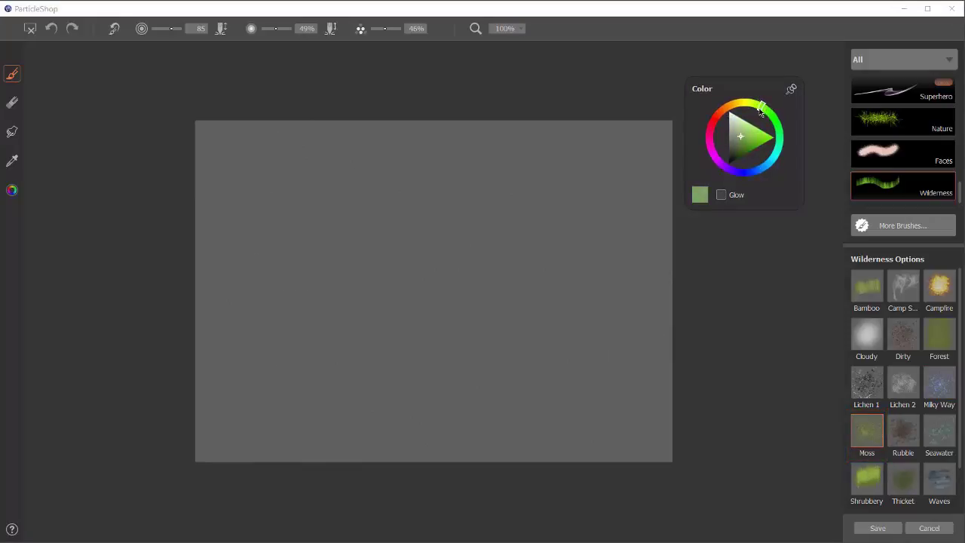
left_click(744, 153)
mouse_move(445, 311)
left_mouse_down()
mouse_move(430, 291)
mouse_move(490, 268)
mouse_move(524, 324)
left_mouse_up()
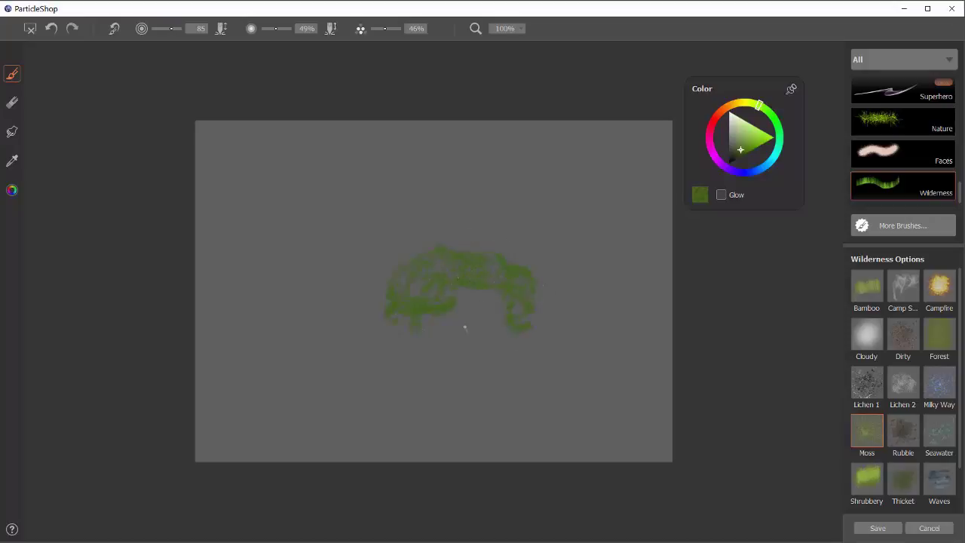
mouse_move(464, 327)
left_mouse_down()
mouse_move(345, 334)
mouse_move(392, 209)
mouse_move(392, 269)
mouse_move(318, 357)
mouse_move(422, 392)
left_mouse_up()
Layer dark olive green Moss strokes over and around the mid-green moss to widen the patch
left_click_drag(741, 152, 734, 155)
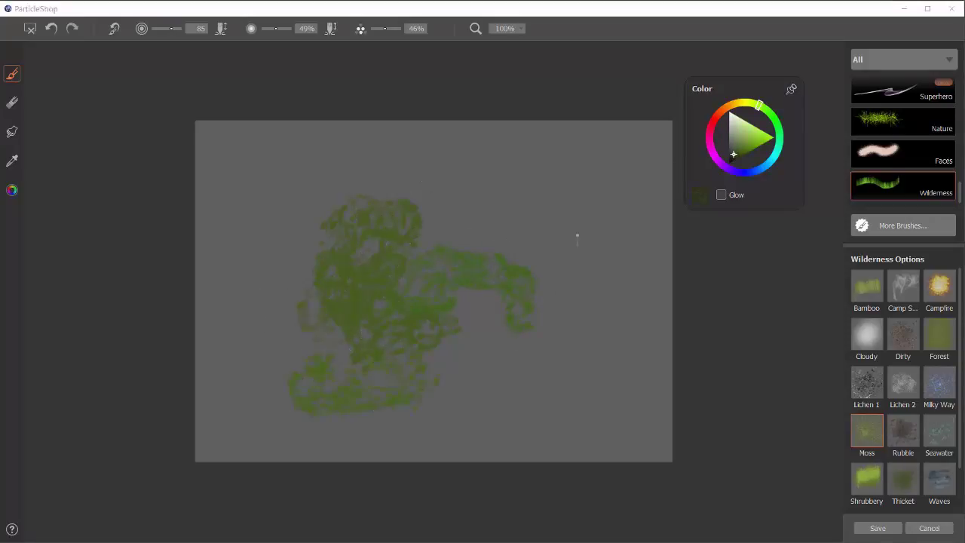
mouse_move(577, 239)
left_mouse_down()
mouse_move(539, 257)
mouse_move(422, 169)
mouse_move(527, 222)
mouse_move(494, 294)
mouse_move(467, 306)
mouse_move(403, 260)
mouse_move(294, 300)
mouse_move(290, 320)
mouse_move(385, 297)
mouse_move(482, 346)
mouse_move(561, 303)
mouse_move(552, 293)
mouse_move(516, 313)
mouse_move(571, 298)
mouse_move(568, 264)
mouse_move(415, 256)
mouse_move(379, 227)
mouse_move(298, 268)
mouse_move(354, 355)
mouse_move(418, 385)
mouse_move(528, 384)
mouse_move(548, 306)
left_mouse_up()
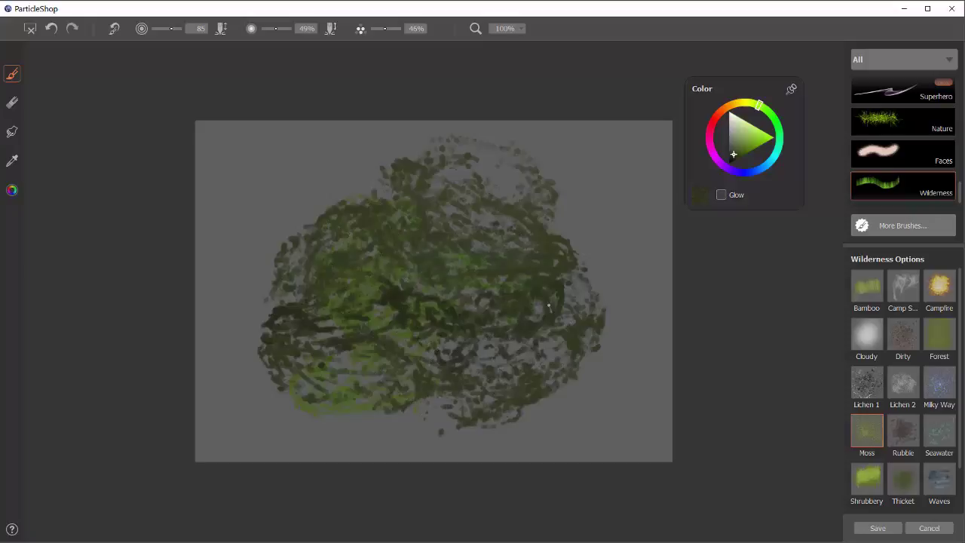
mouse_move(285, 251)
left_mouse_down()
mouse_move(285, 215)
mouse_move(319, 192)
mouse_move(492, 189)
mouse_move(564, 235)
mouse_move(496, 257)
mouse_move(358, 269)
left_mouse_up()
Add brighter green Moss highlights over the patch's upper left and centre, and revert the document to its last saved version
left_click(744, 144)
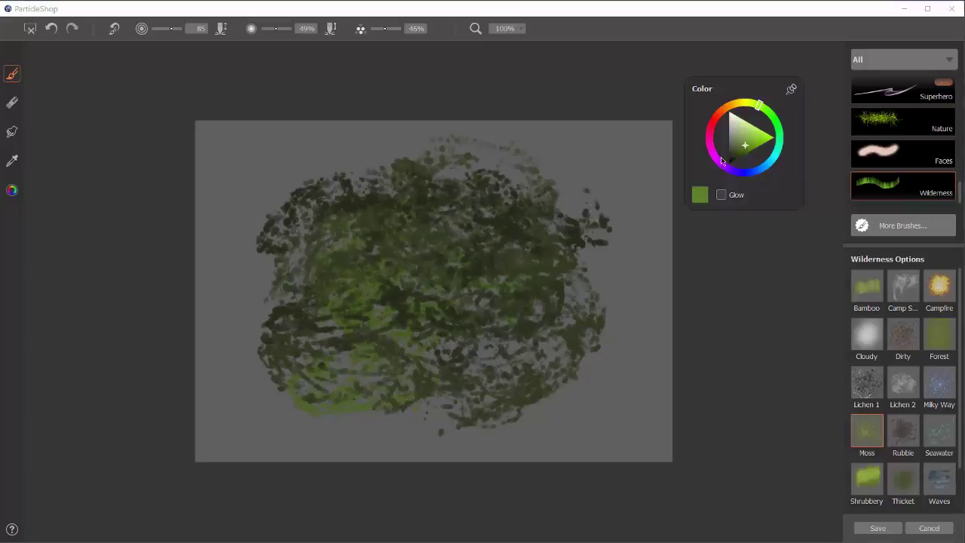
mouse_move(491, 241)
left_mouse_down()
mouse_move(370, 235)
mouse_move(317, 322)
mouse_move(415, 318)
mouse_move(501, 337)
mouse_move(526, 286)
mouse_move(483, 299)
mouse_move(448, 296)
mouse_move(528, 254)
mouse_move(490, 219)
mouse_move(343, 216)
mouse_move(290, 261)
left_mouse_up()
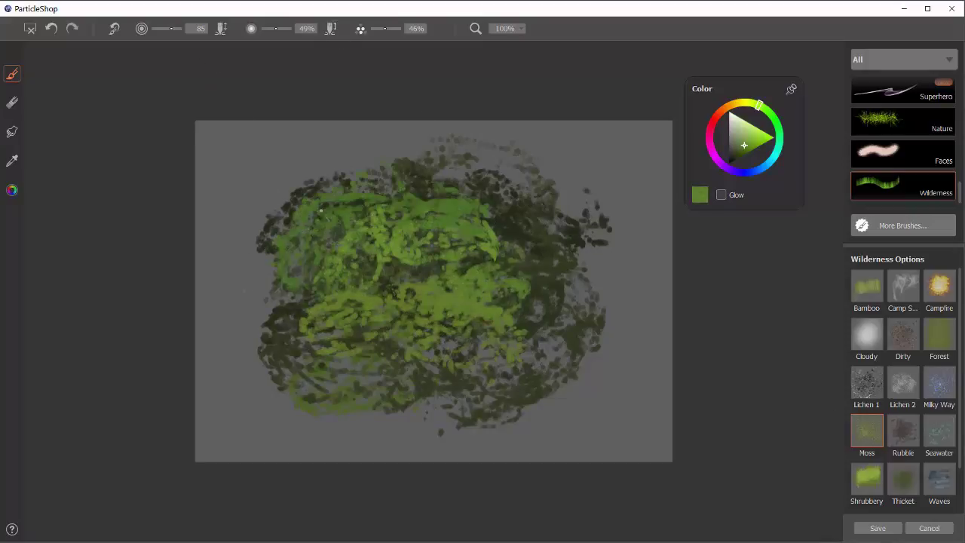
left_click(30, 30)
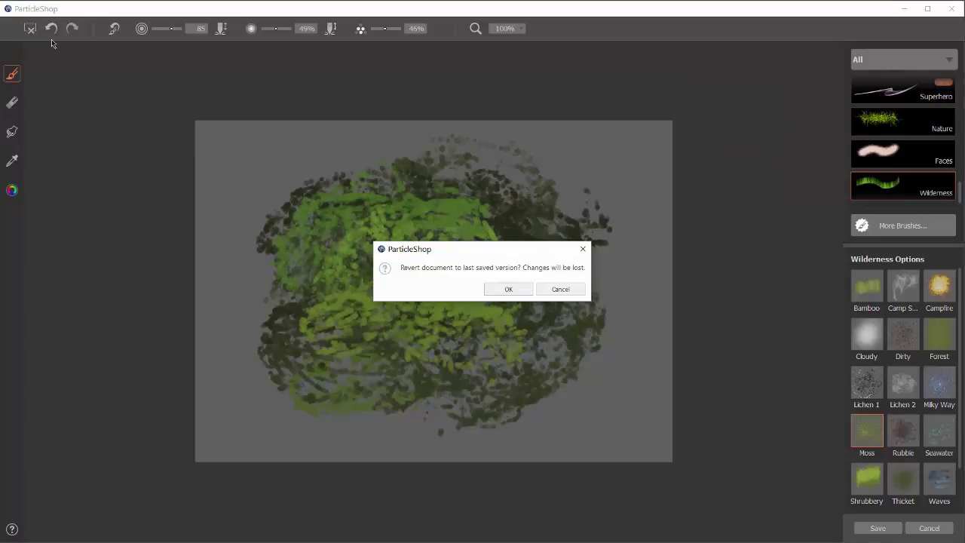
left_click(519, 291)
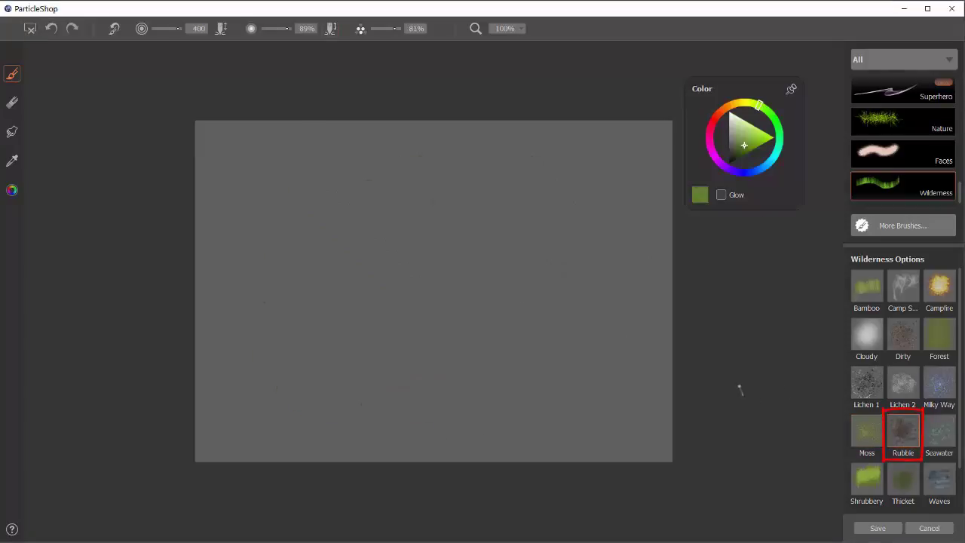
Scatter brown and very dark brown debris across the canvas centre with the Rubble brush, and revert the document to its last saved version
left_click_drag(719, 119, 728, 110)
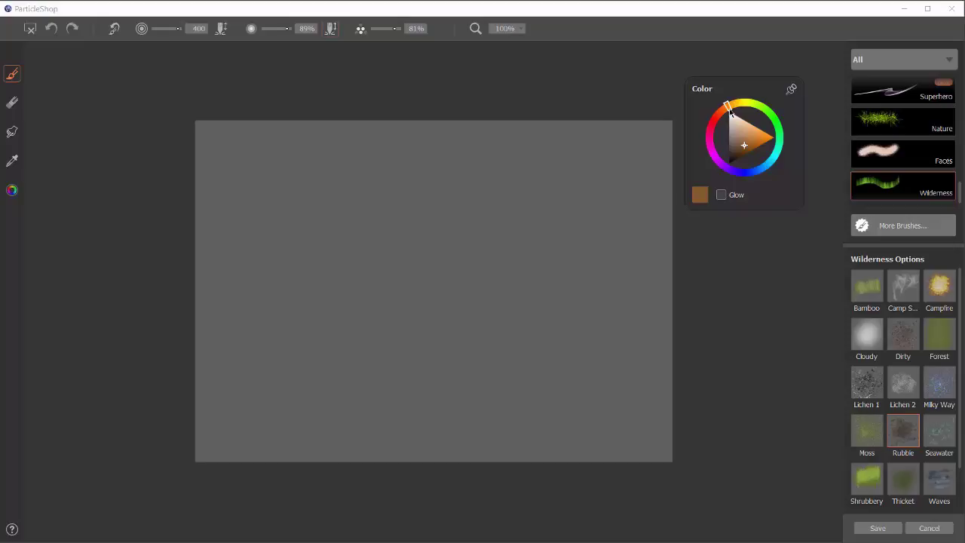
left_click(738, 151)
mouse_move(553, 251)
left_mouse_down()
mouse_move(450, 235)
mouse_move(442, 304)
mouse_move(407, 251)
mouse_move(521, 281)
mouse_move(407, 306)
mouse_move(413, 296)
mouse_move(370, 413)
mouse_move(561, 334)
mouse_move(417, 302)
mouse_move(456, 291)
mouse_move(430, 279)
mouse_move(520, 267)
mouse_move(422, 306)
mouse_move(415, 270)
mouse_move(485, 279)
mouse_move(392, 329)
mouse_move(438, 252)
left_mouse_up()
left_click(734, 141)
left_click(732, 157)
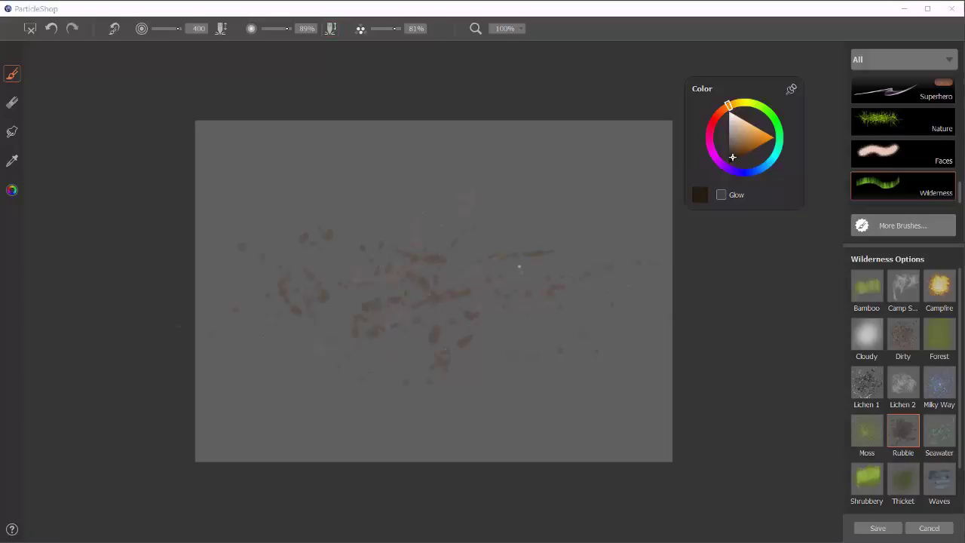
mouse_move(520, 264)
left_mouse_down()
mouse_move(399, 287)
mouse_move(529, 270)
mouse_move(516, 303)
mouse_move(416, 315)
mouse_move(446, 282)
mouse_move(437, 309)
mouse_move(463, 291)
mouse_move(601, 303)
left_mouse_up()
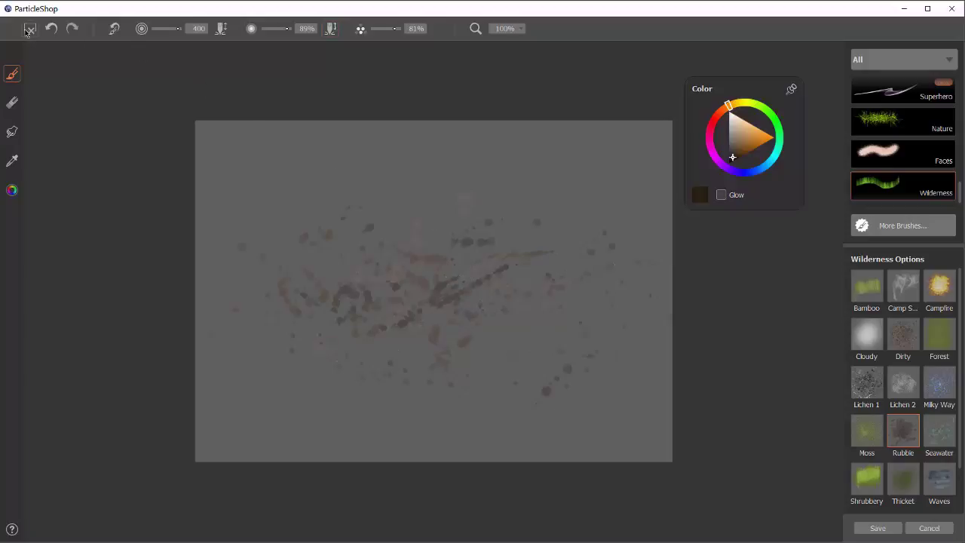
left_click(29, 29)
left_click(508, 289)
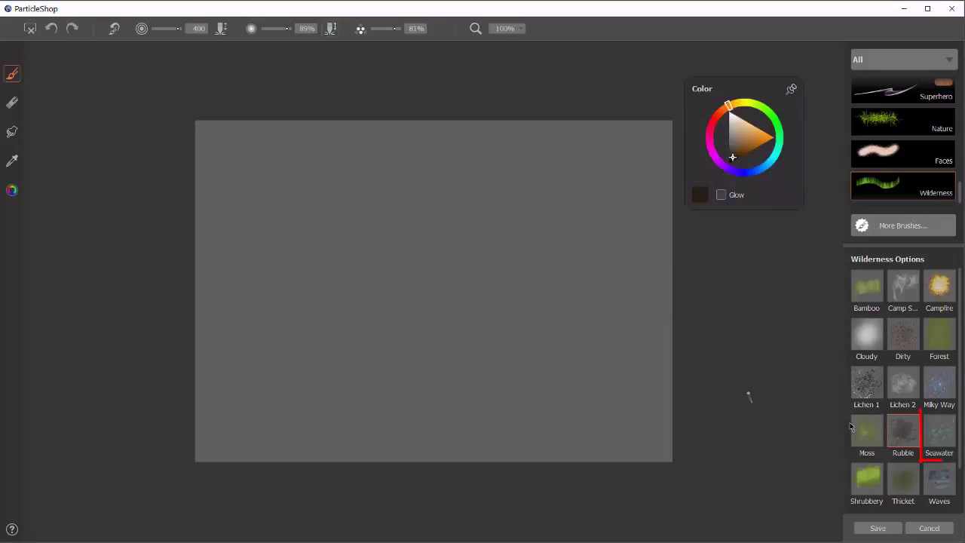
Paint horizontal blue water streaks across the upper half of the canvas with the Seawater brush, and add pale blue highlights over and below them
left_click(937, 435)
mouse_move(584, 204)
left_mouse_down()
mouse_move(280, 214)
mouse_move(697, 219)
mouse_move(323, 216)
mouse_move(505, 217)
mouse_move(442, 250)
mouse_move(573, 249)
mouse_move(377, 255)
mouse_move(649, 235)
mouse_move(302, 259)
mouse_move(566, 244)
mouse_move(360, 240)
left_mouse_up()
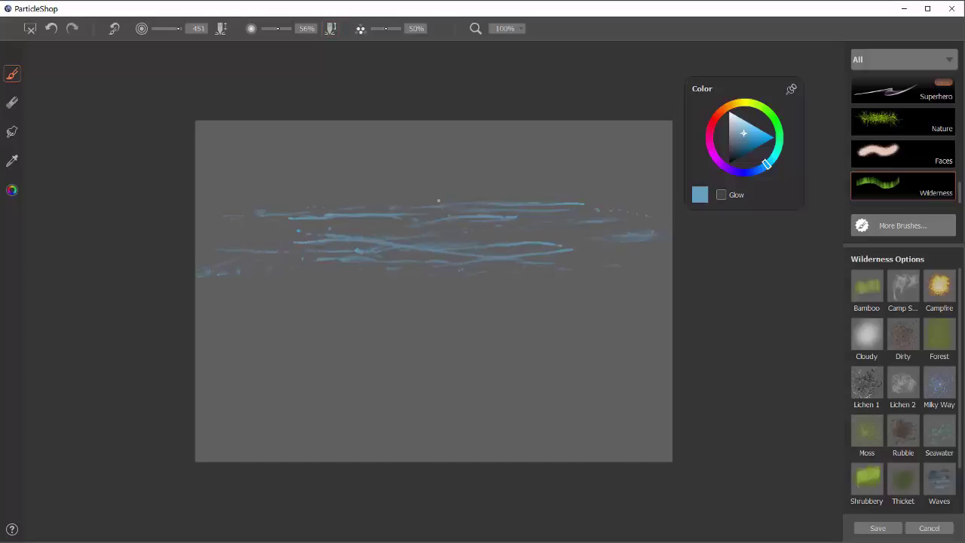
left_click_drag(739, 132, 735, 127)
mouse_move(559, 204)
left_mouse_down()
mouse_move(377, 215)
mouse_move(436, 232)
left_mouse_up()
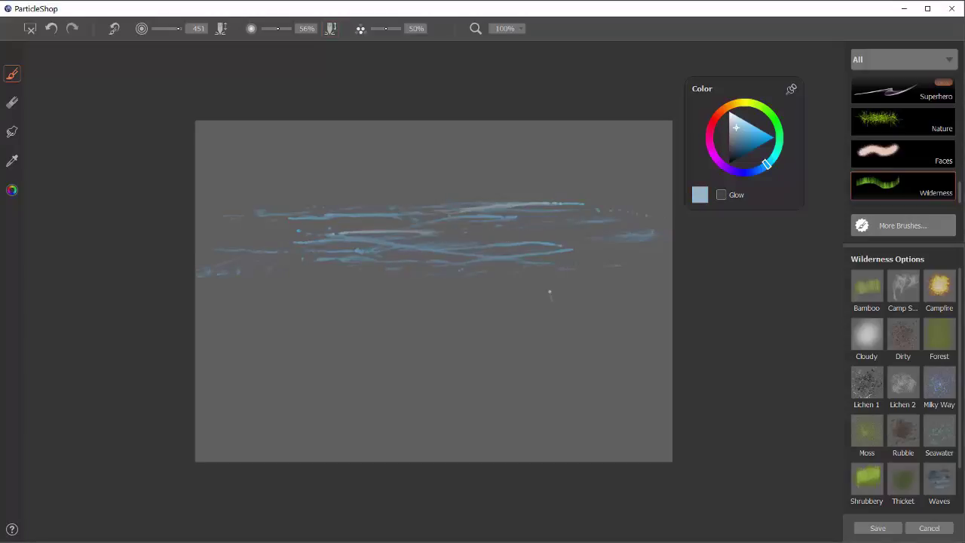
mouse_move(585, 285)
left_mouse_down()
mouse_move(276, 296)
mouse_move(414, 286)
left_mouse_up()
left_click_drag(480, 272, 275, 257)
left_click_drag(610, 269, 555, 265)
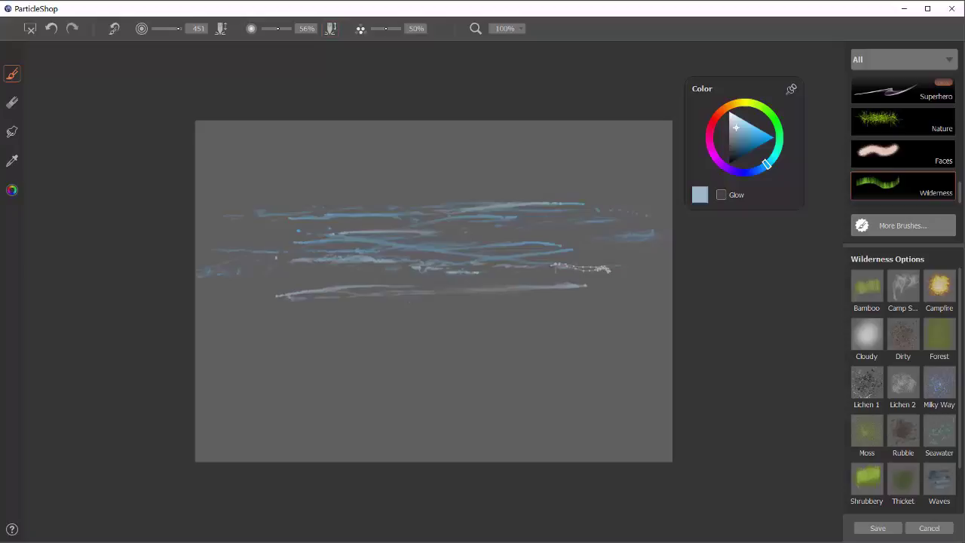
Extend the water with pale blue Seawater streaks along its lower and upper edges, and revert the document to its last saved version
mouse_move(415, 305)
left_mouse_down()
mouse_move(168, 285)
mouse_move(414, 320)
mouse_move(209, 323)
mouse_move(608, 303)
mouse_move(540, 290)
mouse_move(301, 281)
left_mouse_up()
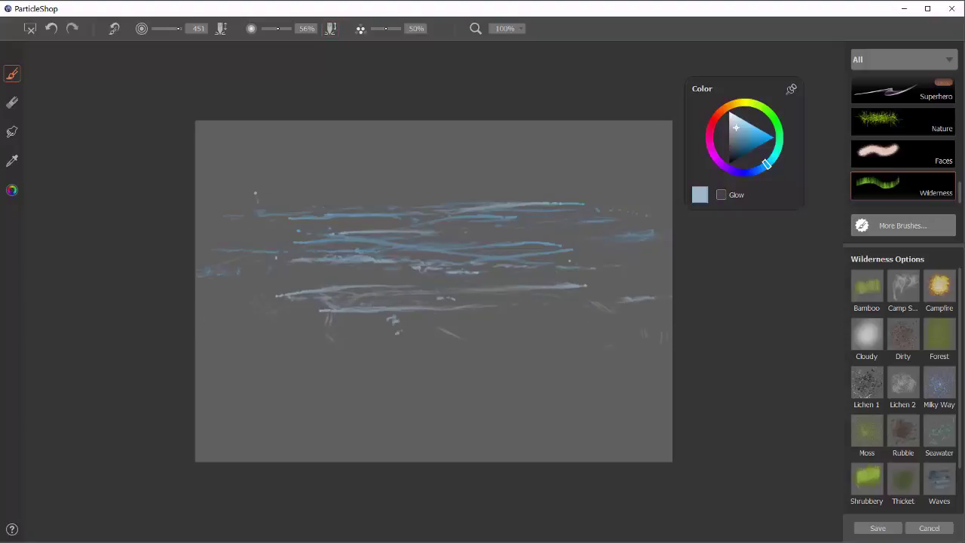
left_click_drag(257, 194, 590, 185)
mouse_move(223, 209)
left_mouse_down()
mouse_move(682, 194)
mouse_move(206, 223)
left_mouse_up()
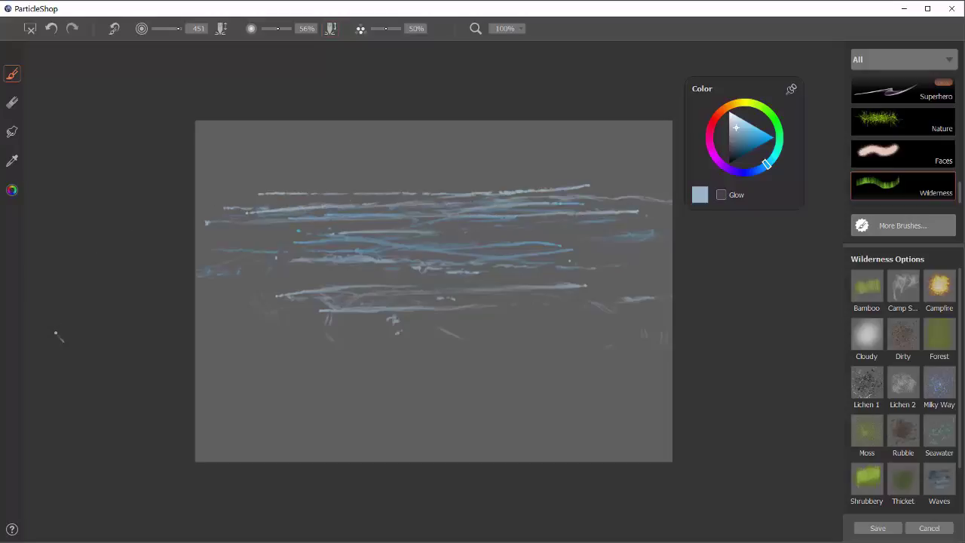
left_click(30, 29)
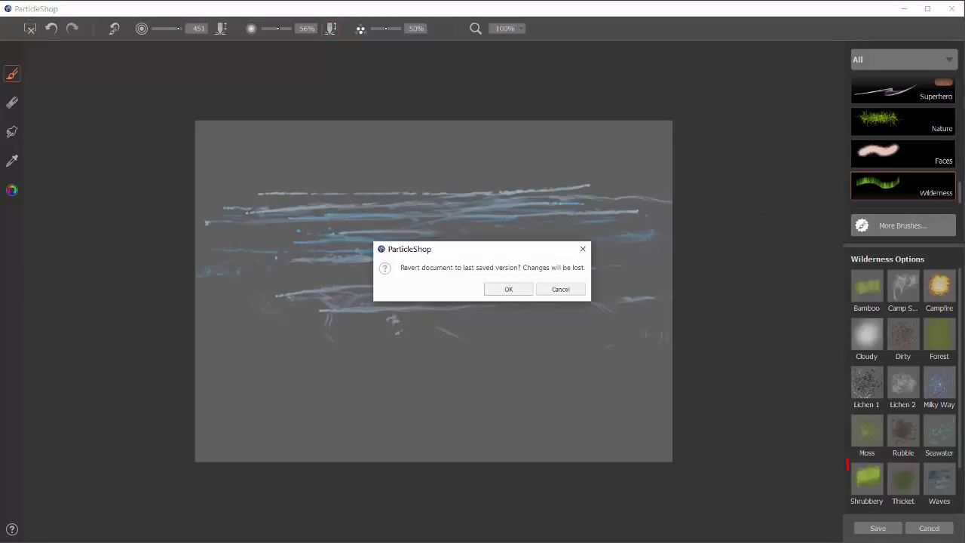
left_click(508, 289)
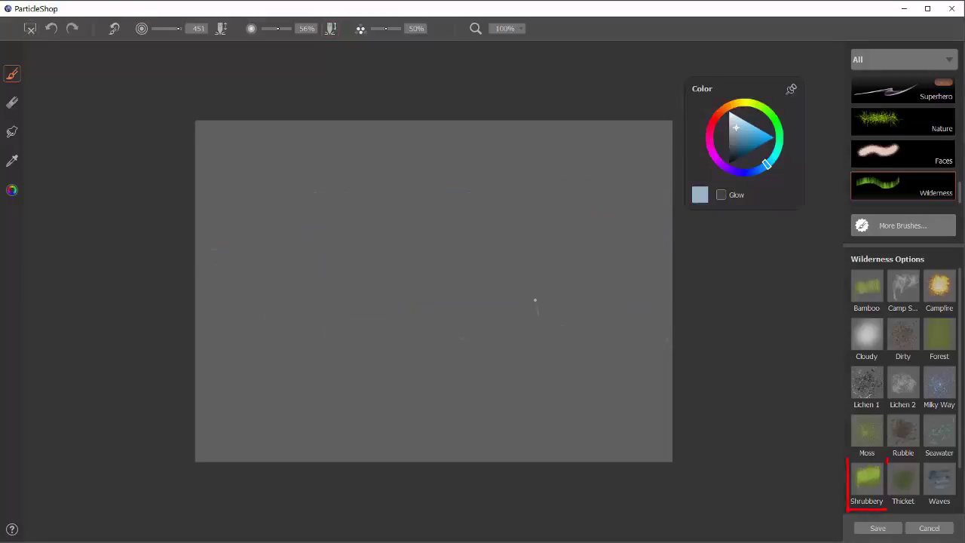
Paint a wide band of dark green foliage across the canvas centre with the Shrubbery brush
left_click(867, 476)
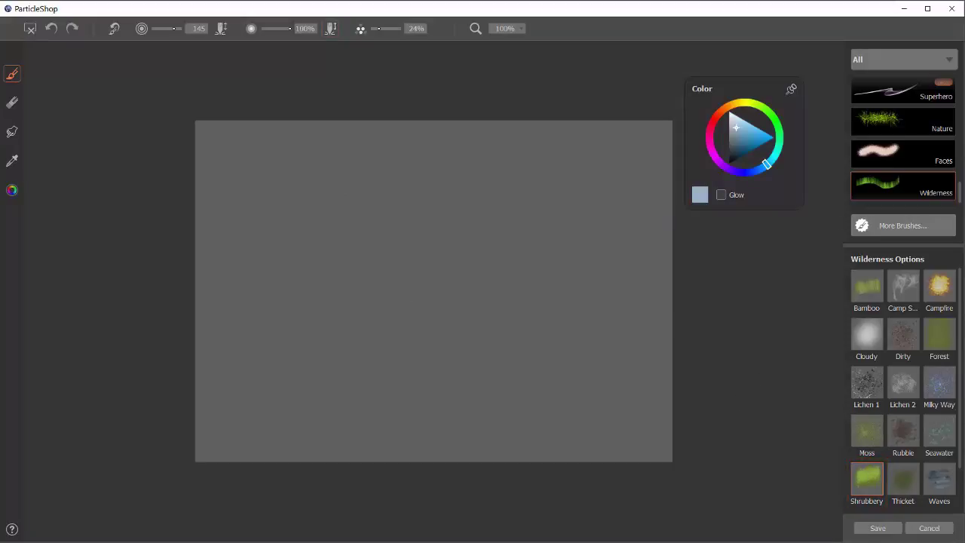
left_click_drag(777, 140, 762, 113)
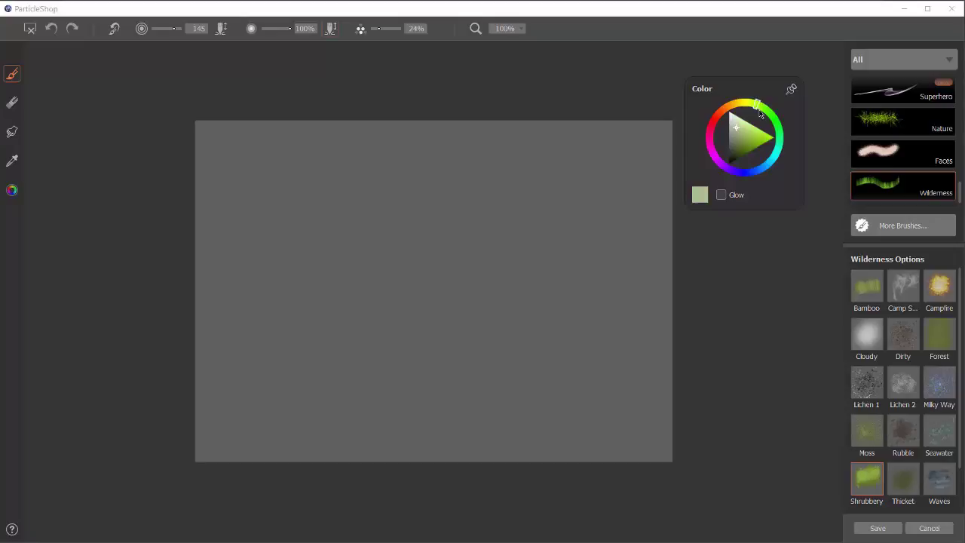
left_click(738, 153)
mouse_move(556, 256)
left_mouse_down()
mouse_move(382, 204)
mouse_move(254, 317)
mouse_move(577, 235)
mouse_move(485, 309)
mouse_move(234, 331)
mouse_move(565, 323)
mouse_move(464, 316)
mouse_move(453, 343)
mouse_move(438, 317)
left_mouse_up()
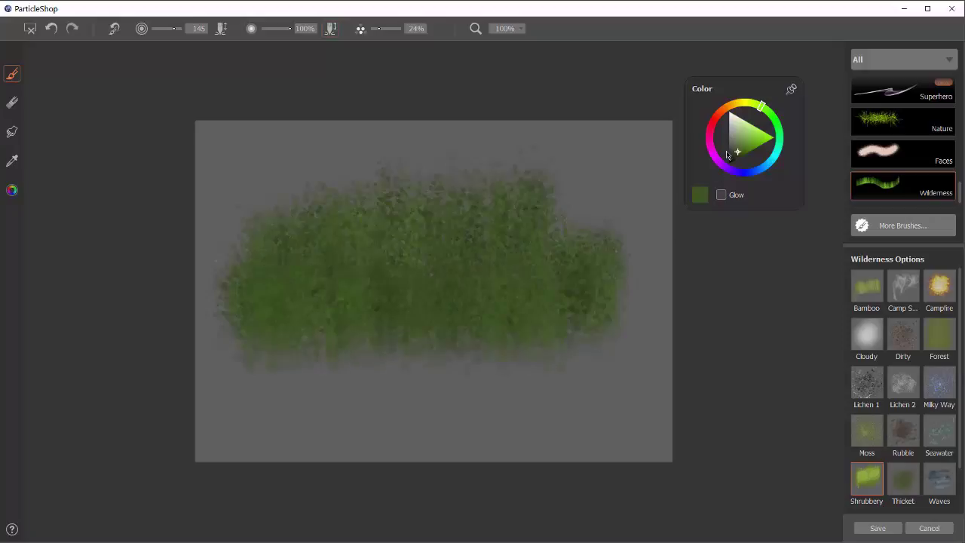
Layer brighter green Shrubbery strokes over the lower part of the foliage, and revert the document to its last saved version
left_click(745, 149)
mouse_move(565, 280)
left_mouse_down()
mouse_move(259, 397)
mouse_move(606, 381)
left_mouse_up()
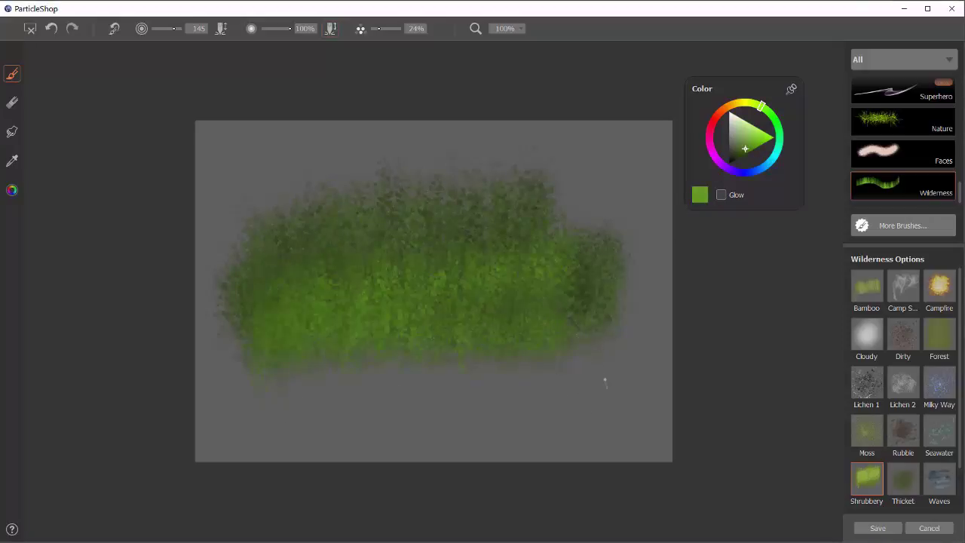
mouse_move(319, 420)
left_mouse_down()
mouse_move(565, 395)
mouse_move(588, 379)
mouse_move(358, 404)
left_mouse_up()
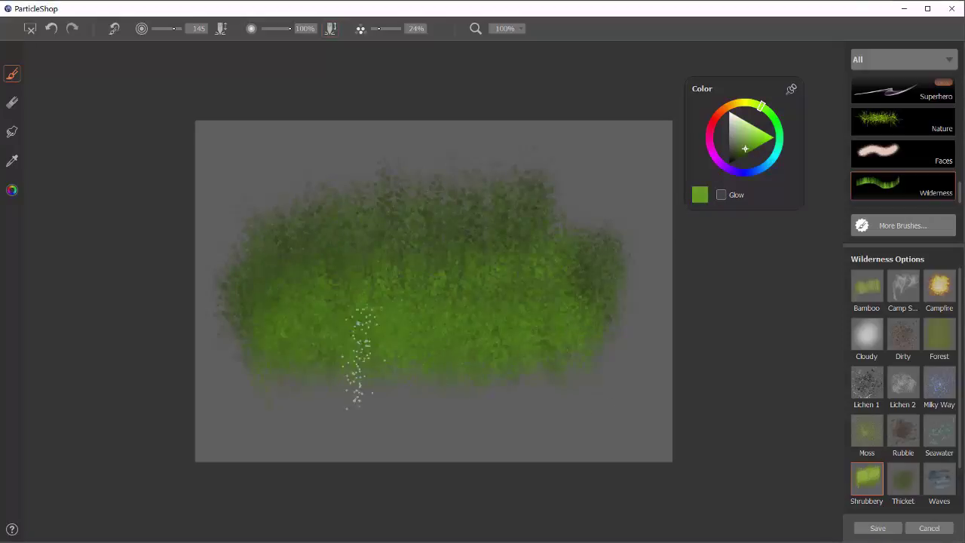
left_click_drag(525, 401, 301, 409)
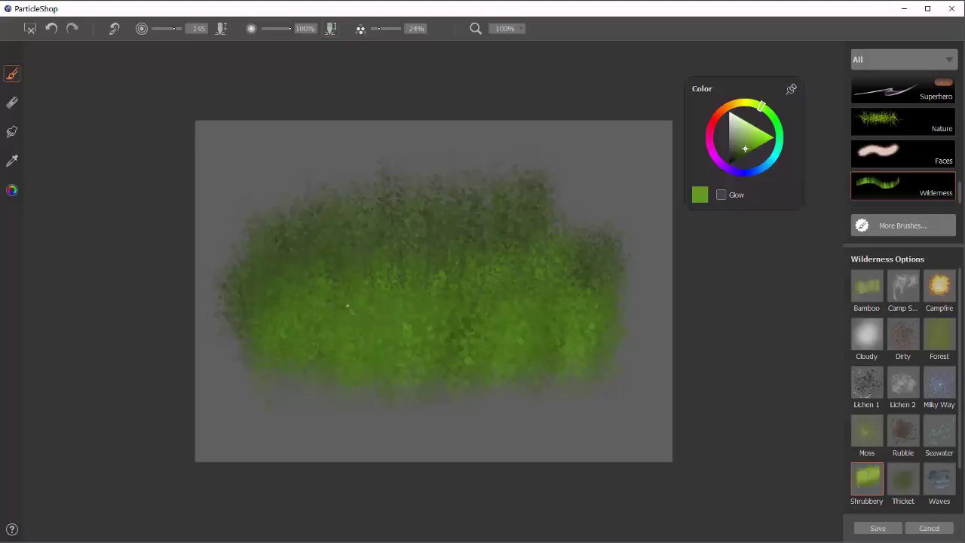
left_click(30, 28)
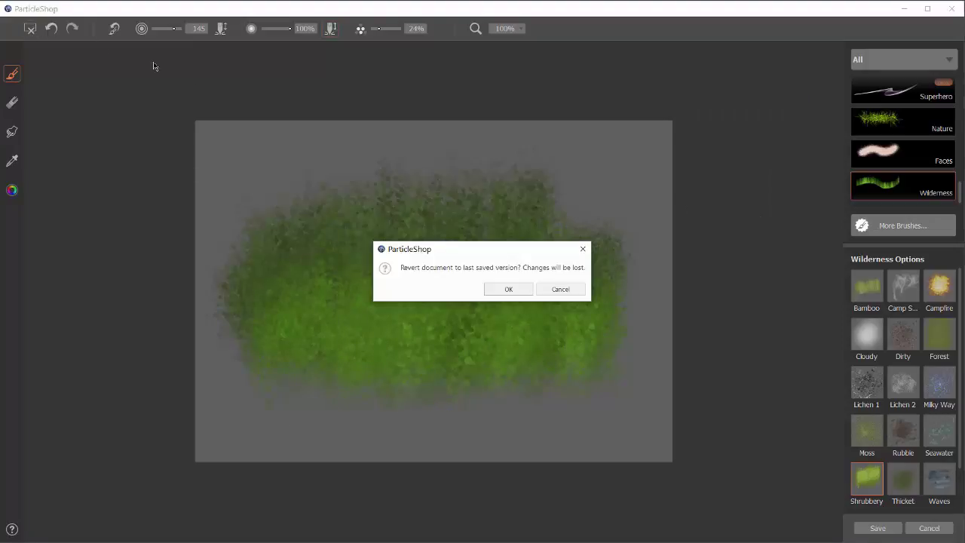
left_click(510, 289)
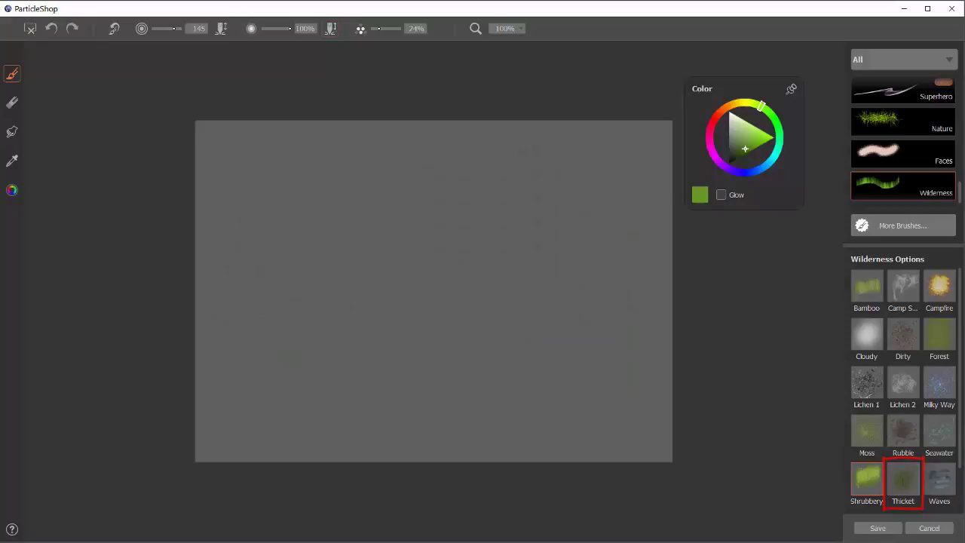
Paint a ring of tangled mid-green growth around the canvas centre with the Thicket brush
left_click(903, 481)
left_click_drag(741, 154, 739, 153)
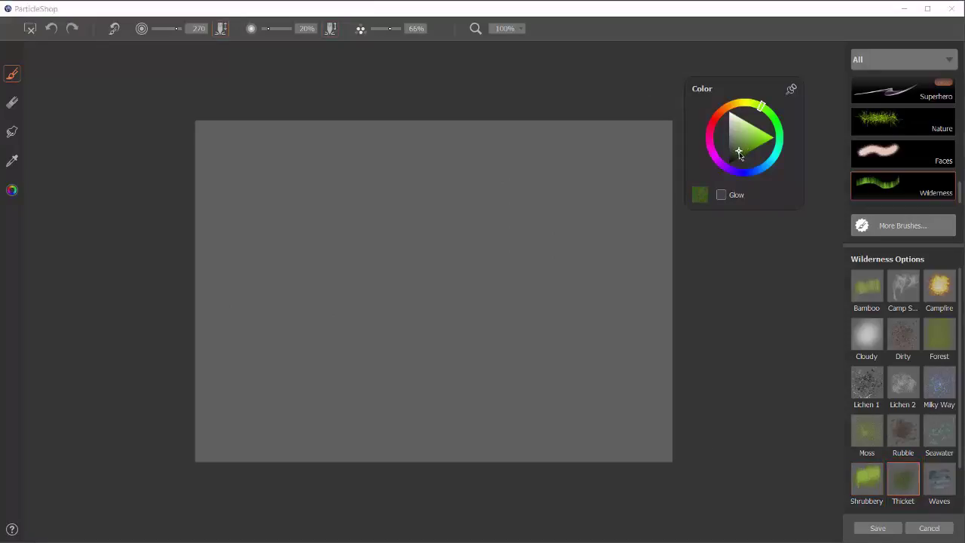
mouse_move(450, 255)
left_mouse_down()
mouse_move(332, 227)
mouse_move(343, 264)
mouse_move(279, 354)
left_mouse_up()
mouse_move(343, 366)
left_mouse_down()
mouse_move(438, 388)
mouse_move(573, 324)
mouse_move(607, 241)
mouse_move(444, 323)
left_mouse_up()
mouse_move(355, 347)
left_mouse_down()
mouse_move(294, 226)
mouse_move(362, 166)
mouse_move(482, 151)
mouse_move(573, 226)
mouse_move(437, 177)
mouse_move(309, 207)
mouse_move(282, 370)
mouse_move(346, 399)
left_mouse_up()
Add very dark green Thicket strokes around the ring to build up its shadows
left_click(736, 158)
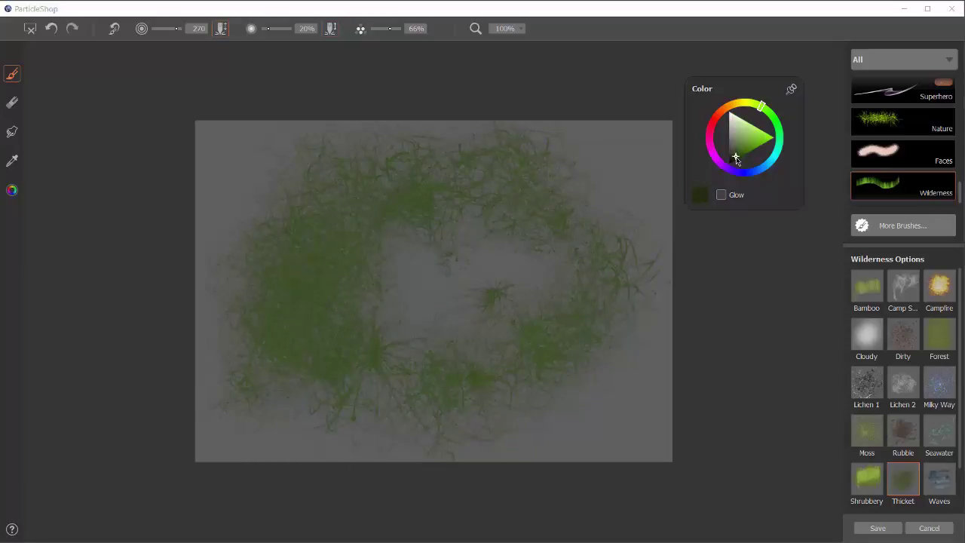
mouse_move(582, 363)
left_mouse_down()
mouse_move(437, 384)
mouse_move(305, 362)
mouse_move(332, 317)
mouse_move(301, 223)
mouse_move(431, 230)
left_mouse_up()
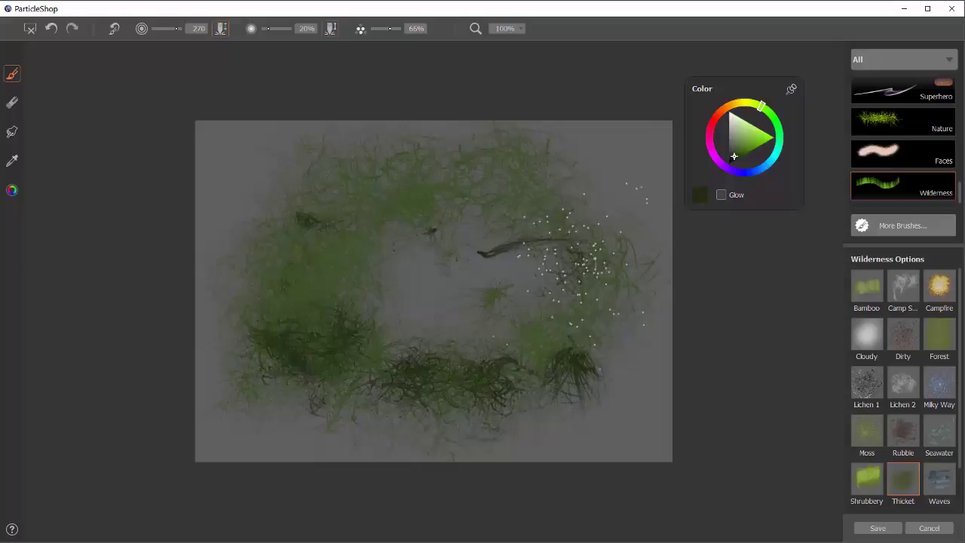
mouse_move(583, 266)
left_mouse_down()
mouse_move(583, 312)
mouse_move(566, 361)
left_mouse_up()
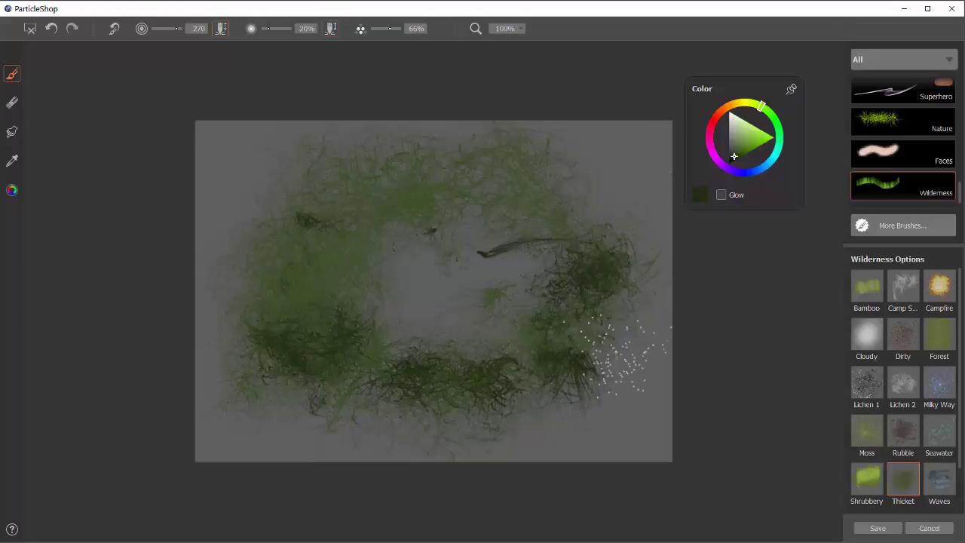
mouse_move(547, 198)
left_mouse_down()
mouse_move(469, 181)
mouse_move(413, 226)
mouse_move(264, 290)
mouse_move(226, 249)
mouse_move(234, 219)
left_mouse_up()
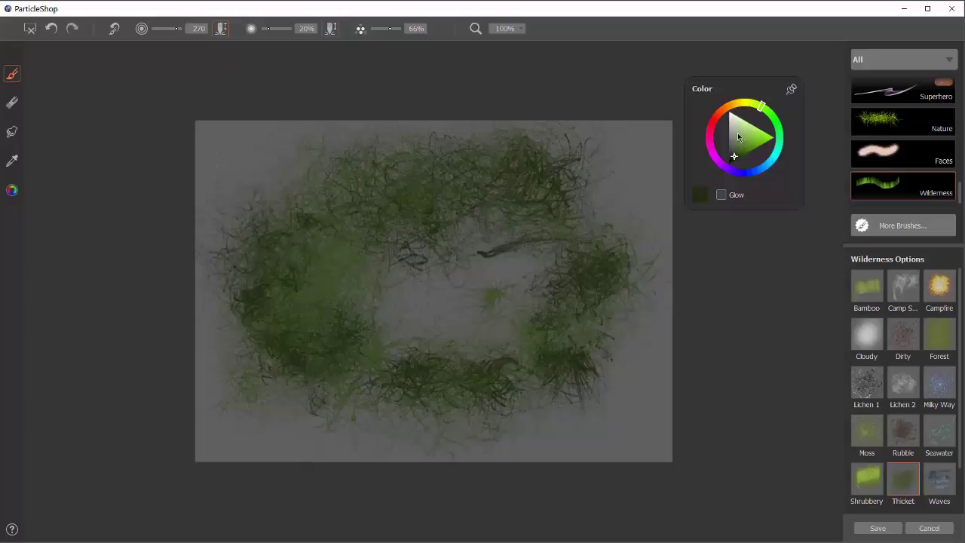
Add light green Thicket highlights along the ring's inner edge, mainly on its upper and left parts
left_click(737, 139)
mouse_move(537, 280)
left_mouse_down()
mouse_move(562, 226)
mouse_move(520, 170)
left_mouse_up()
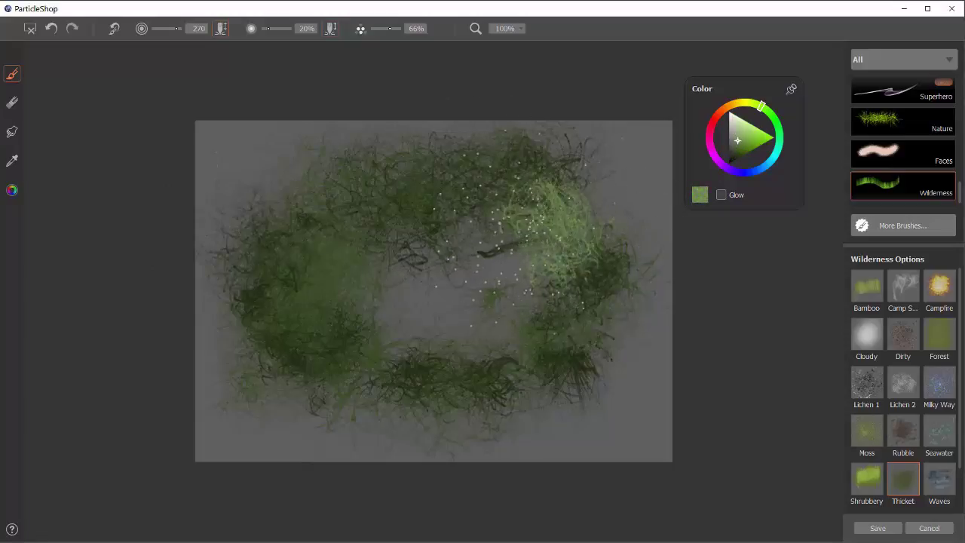
mouse_move(377, 249)
left_mouse_down()
mouse_move(272, 237)
mouse_move(294, 301)
mouse_move(282, 356)
mouse_move(245, 409)
left_mouse_up()
mouse_move(422, 362)
left_mouse_down()
mouse_move(460, 347)
mouse_move(543, 384)
mouse_move(525, 364)
mouse_move(543, 332)
mouse_move(373, 374)
mouse_move(384, 384)
mouse_move(414, 264)
mouse_move(377, 211)
mouse_move(422, 242)
mouse_move(429, 226)
mouse_move(475, 211)
left_mouse_up()
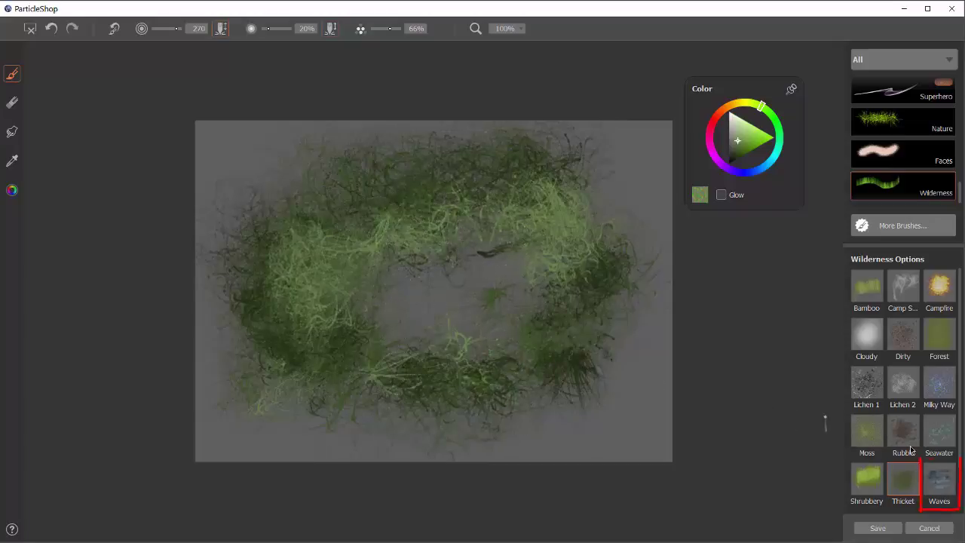
Choose the Waves brush and revert the document to its last saved version
left_click(942, 482)
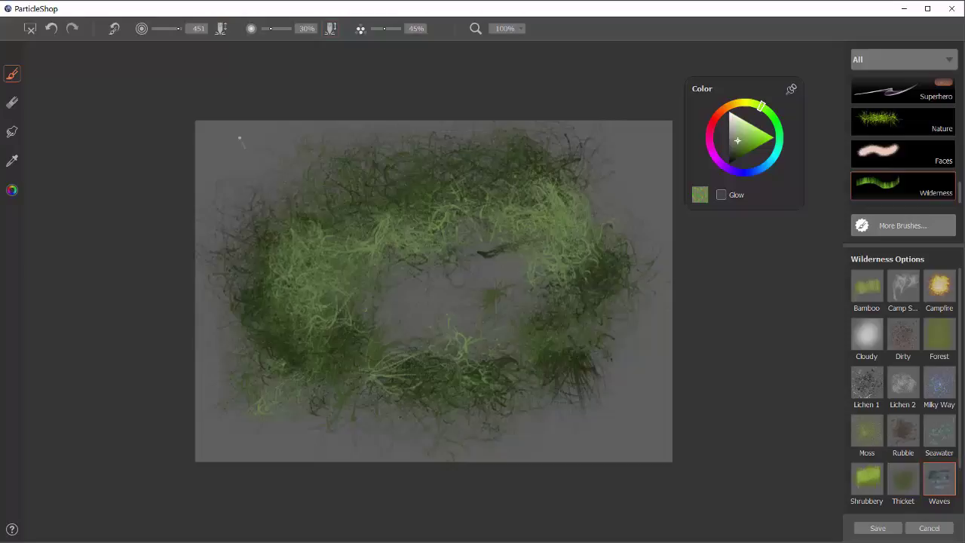
left_click(31, 31)
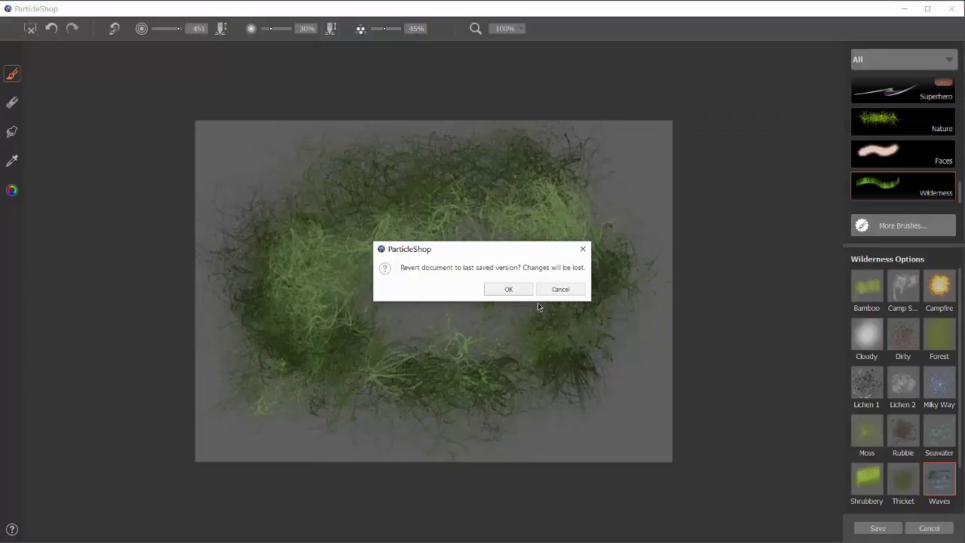
left_click(519, 290)
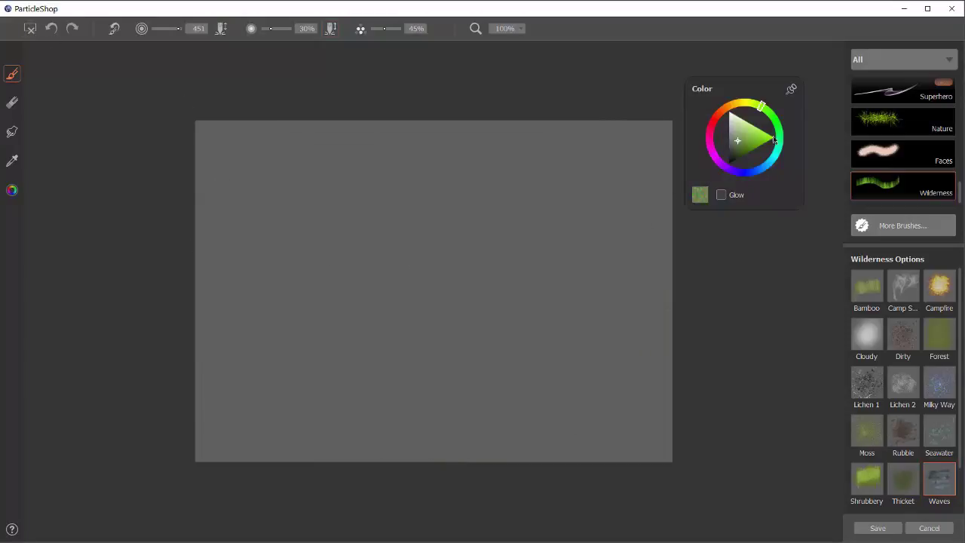
Paint long, slightly curved teal-blue water streaks across the lower half of the canvas with the Waves brush
left_click_drag(769, 167, 742, 135)
left_click(739, 138)
mouse_move(282, 329)
left_mouse_down()
mouse_move(522, 325)
mouse_move(596, 294)
mouse_move(536, 328)
mouse_move(250, 328)
mouse_move(583, 311)
mouse_move(720, 268)
mouse_move(437, 335)
mouse_move(363, 340)
mouse_move(265, 303)
mouse_move(483, 329)
mouse_move(603, 295)
mouse_move(411, 349)
mouse_move(215, 328)
mouse_move(292, 298)
mouse_move(339, 403)
mouse_move(473, 348)
mouse_move(623, 314)
mouse_move(408, 355)
mouse_move(266, 330)
mouse_move(440, 353)
mouse_move(595, 332)
mouse_move(543, 349)
mouse_move(379, 347)
left_mouse_up()
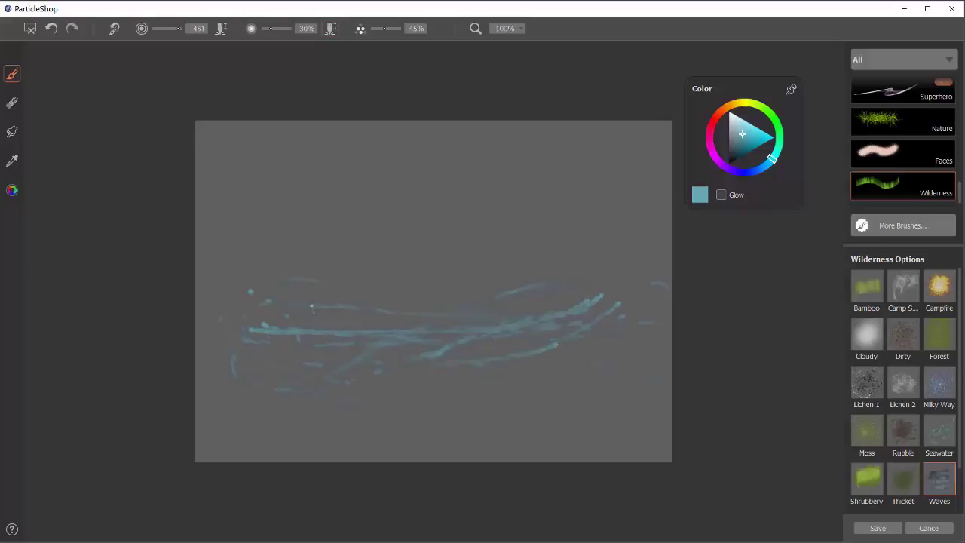
mouse_move(246, 300)
left_mouse_down()
mouse_move(596, 292)
mouse_move(516, 293)
left_mouse_up()
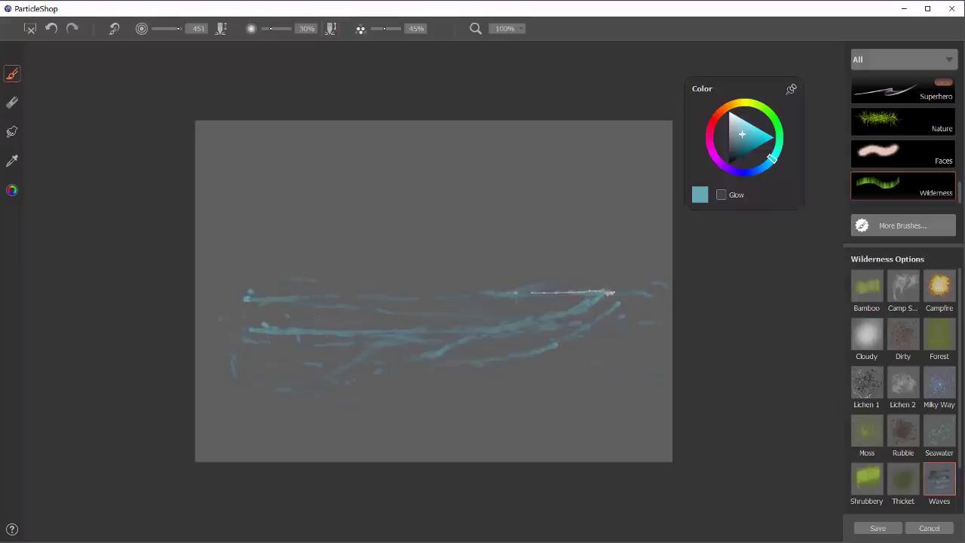
left_click_drag(256, 280, 541, 272)
Layer lighter teal-blue Waves streaks over the water and extend them above it, with a few diagonal strokes below
left_click(739, 132)
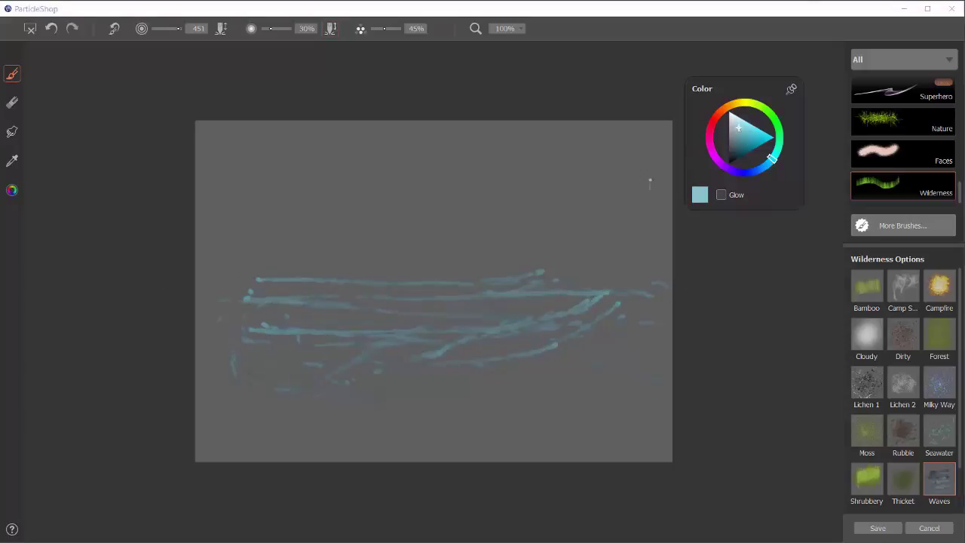
left_click_drag(603, 266, 260, 306)
mouse_move(595, 265)
left_mouse_down()
mouse_move(346, 272)
mouse_move(276, 261)
mouse_move(659, 252)
mouse_move(622, 242)
mouse_move(209, 254)
left_mouse_up()
left_click_drag(270, 247, 648, 238)
left_click_drag(601, 238, 320, 259)
left_click_drag(242, 272, 396, 316)
mouse_move(250, 299)
left_mouse_down()
mouse_move(268, 320)
mouse_move(467, 396)
left_mouse_up()
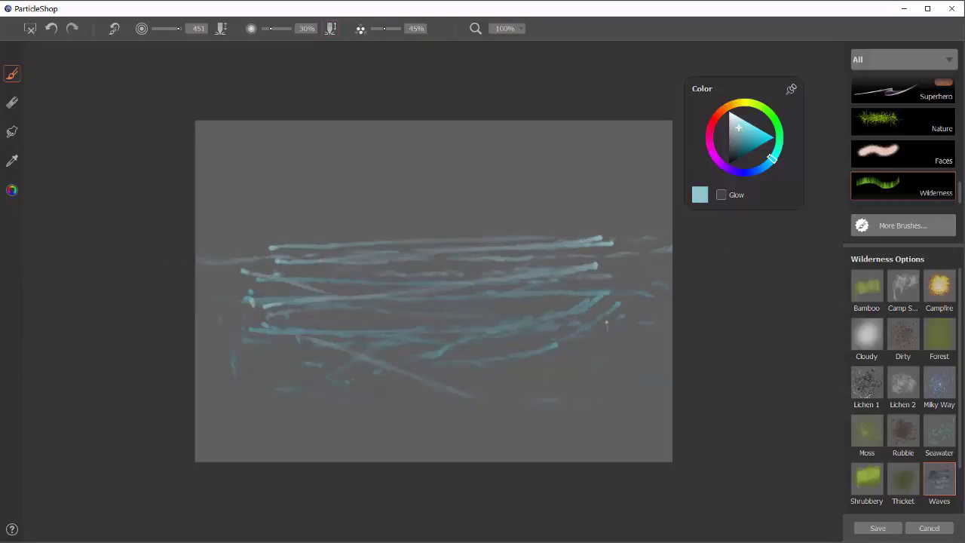
mouse_move(604, 325)
left_mouse_down()
mouse_move(499, 357)
mouse_move(354, 381)
left_mouse_up()
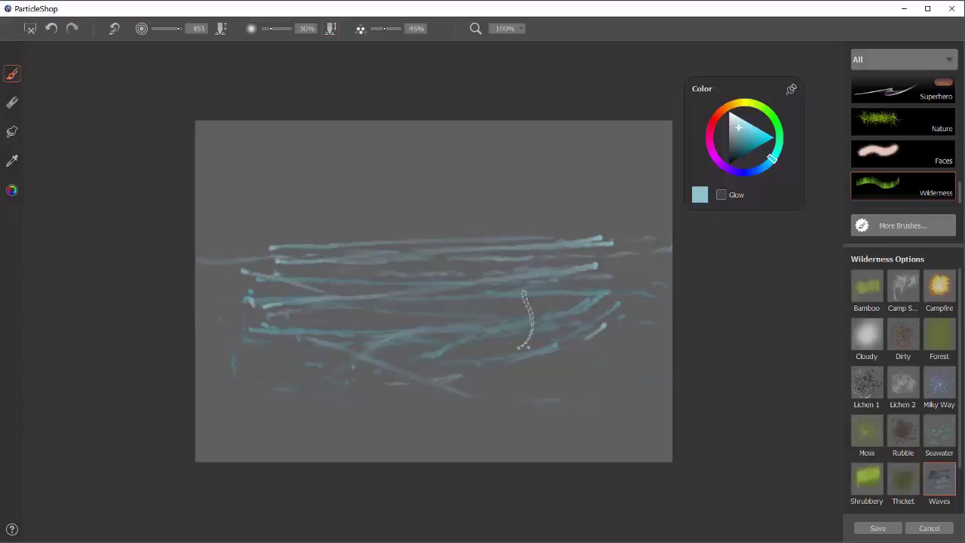
Add near-white Waves highlights over the centre and lower part of the water, and revert the document to its last saved version
left_click(729, 116)
mouse_move(603, 319)
left_mouse_down()
mouse_move(372, 377)
mouse_move(336, 333)
mouse_move(573, 345)
mouse_move(393, 401)
mouse_move(344, 321)
mouse_move(400, 353)
mouse_move(249, 315)
mouse_move(604, 293)
mouse_move(423, 329)
mouse_move(270, 310)
mouse_move(728, 283)
mouse_move(343, 312)
mouse_move(272, 298)
mouse_move(527, 282)
mouse_move(360, 286)
left_mouse_up()
mouse_move(260, 356)
left_mouse_down()
mouse_move(478, 391)
mouse_move(504, 367)
left_mouse_up()
left_click_drag(569, 332, 267, 316)
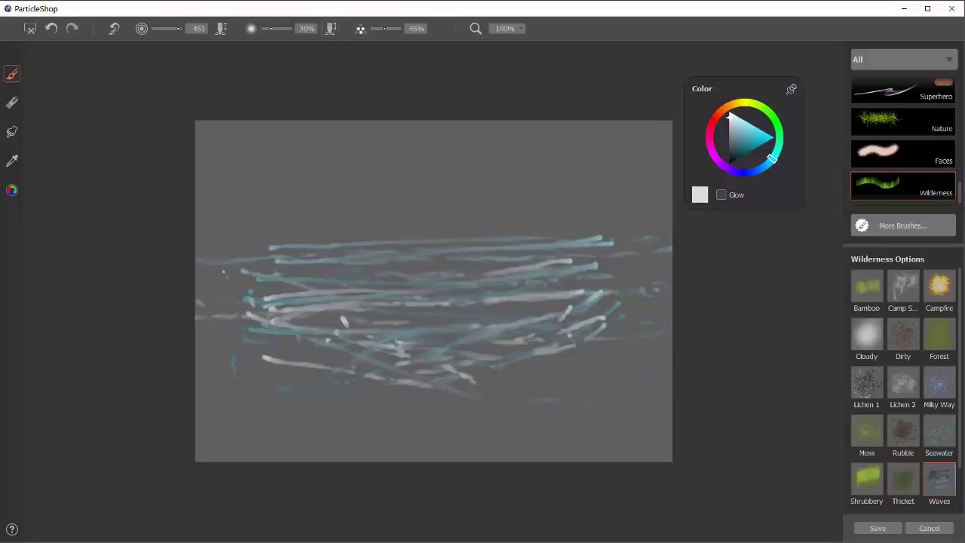
left_click(30, 28)
left_click(508, 289)
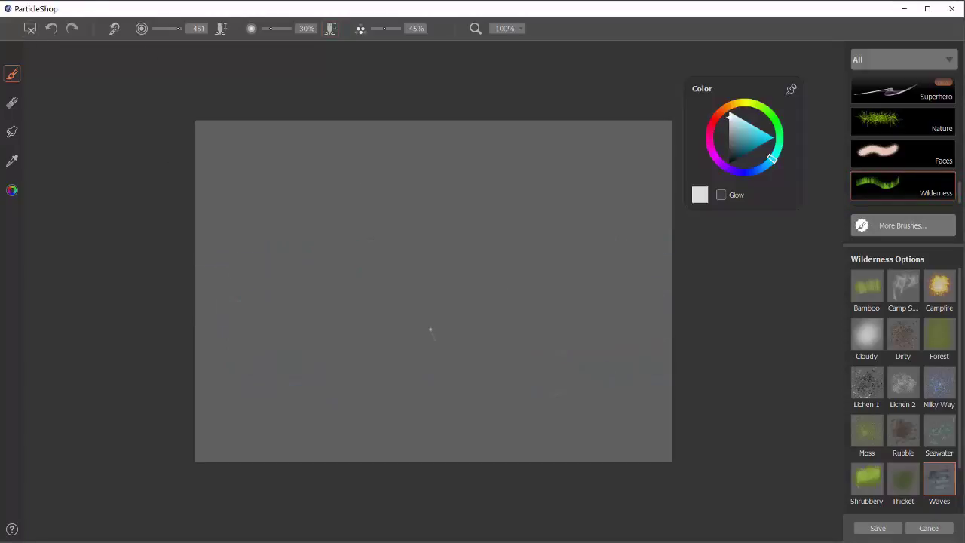